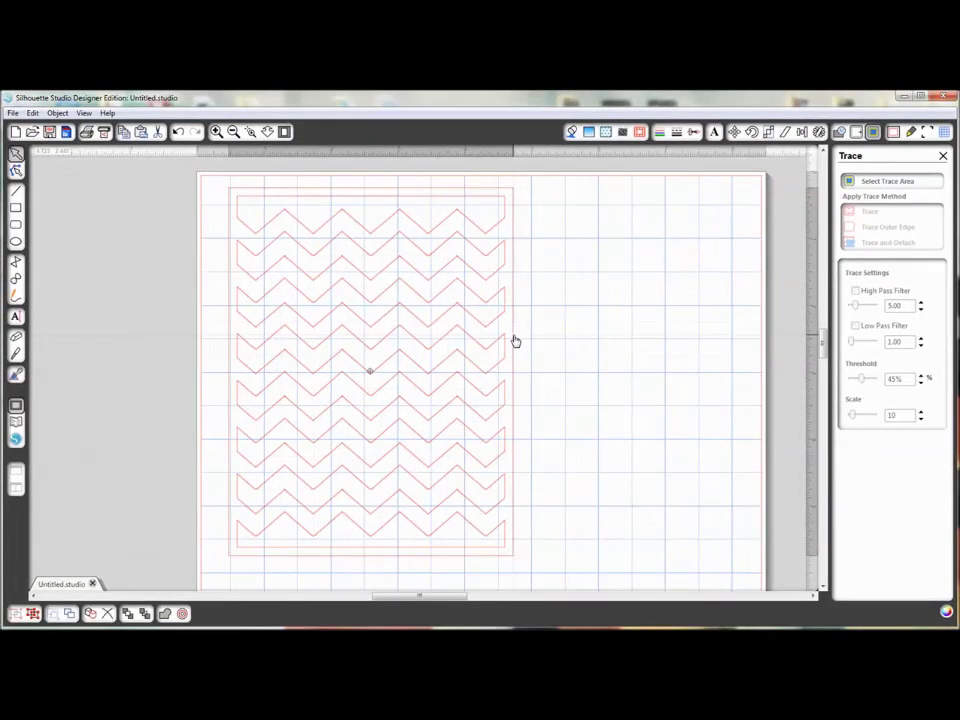
Step: Drag the chevron pattern off the left edge of the page into the grey workspace
{"action": "left_click_drag", "start_coordinate": [515, 341], "coordinate": [186, 349]}
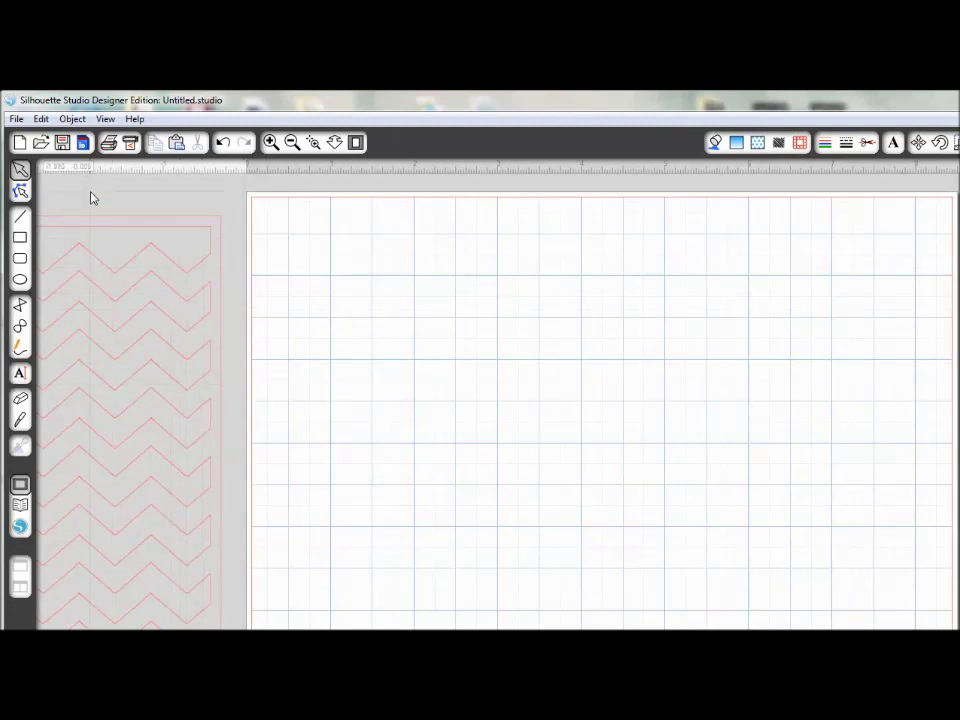
Step: Start a File > Merge and browse C: > Program Files (x86) > My Digital Studio > Components > Stamps
{"action": "left_click", "coordinate": [16, 119]}
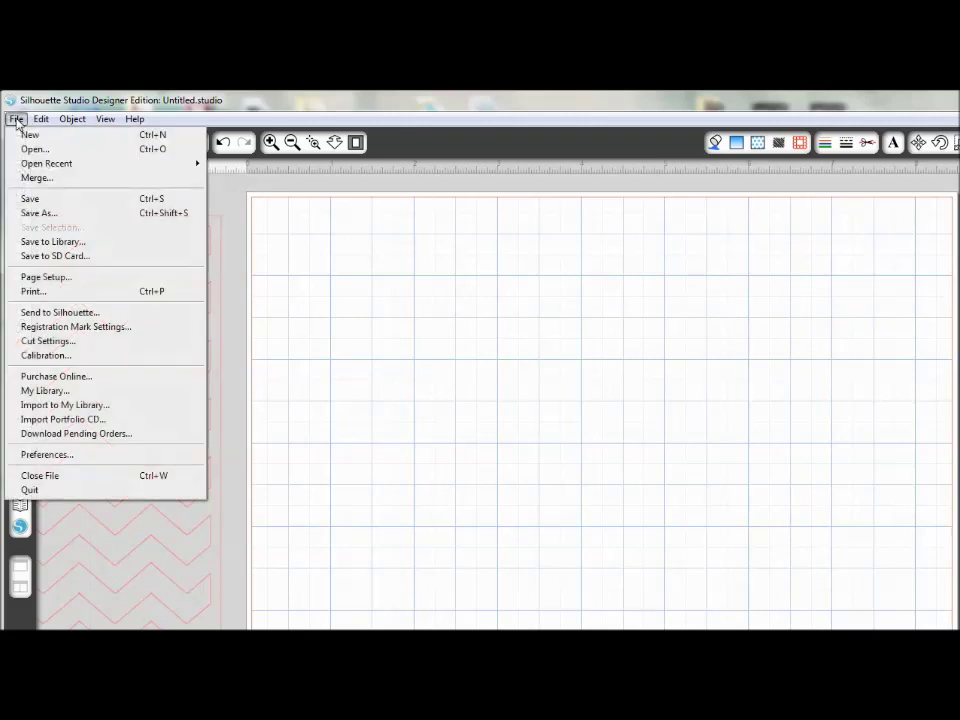
{"action": "left_click", "coordinate": [40, 178]}
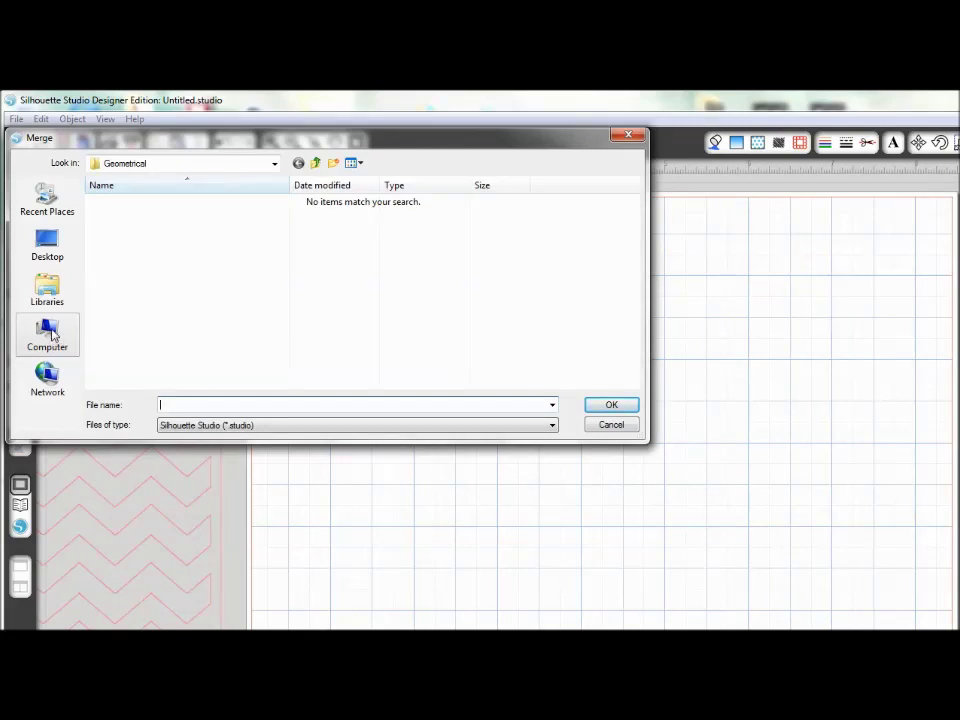
{"action": "left_click", "coordinate": [54, 335]}
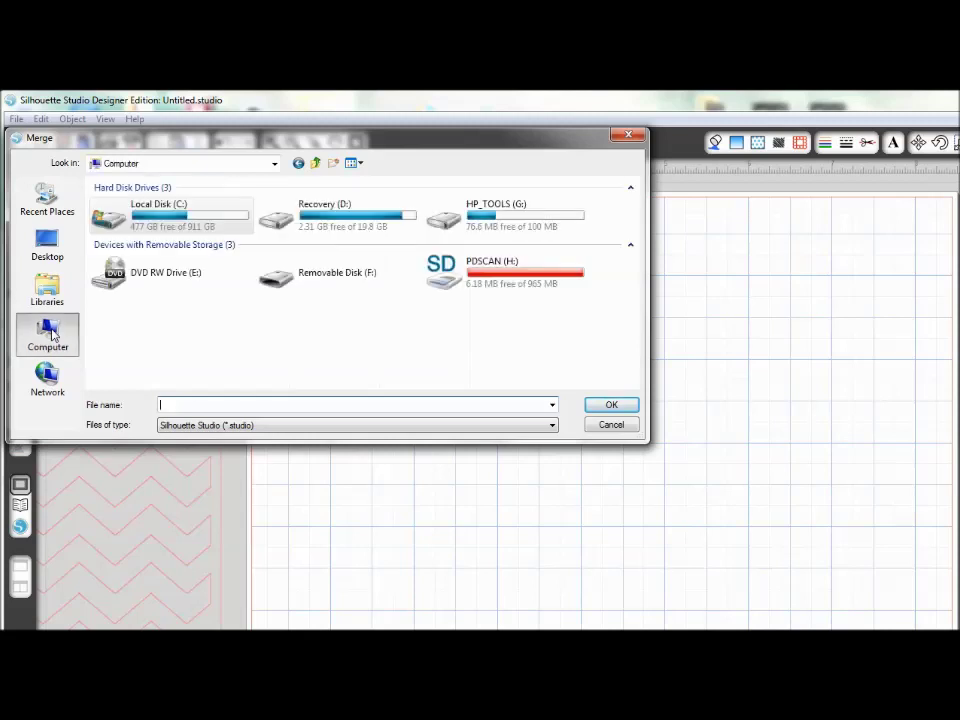
{"action": "double_click", "coordinate": [158, 212]}
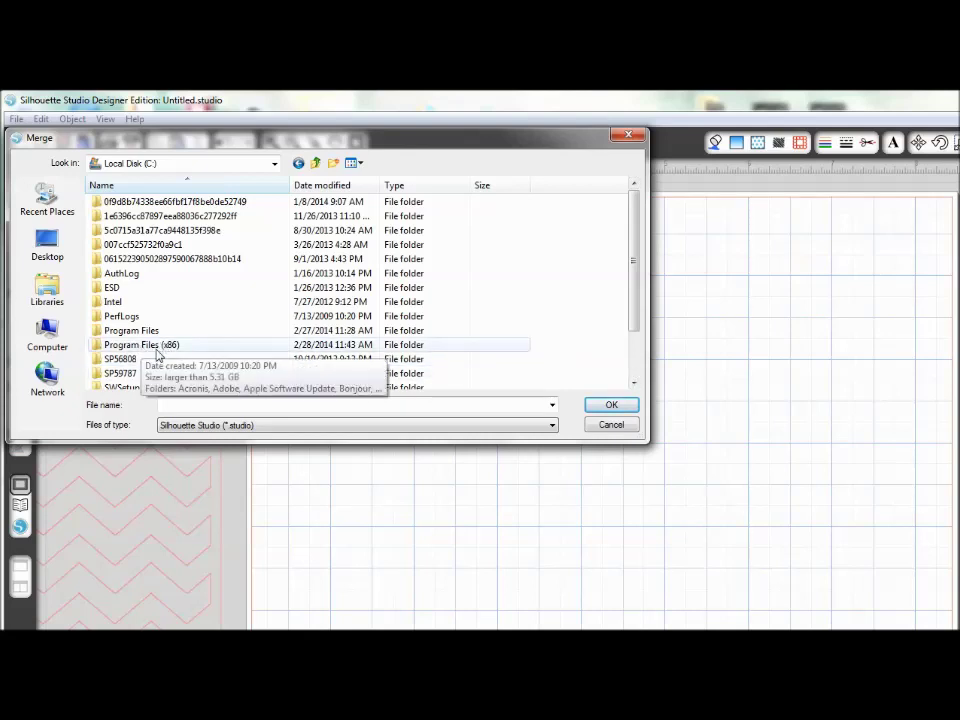
{"action": "left_click", "coordinate": [165, 344]}
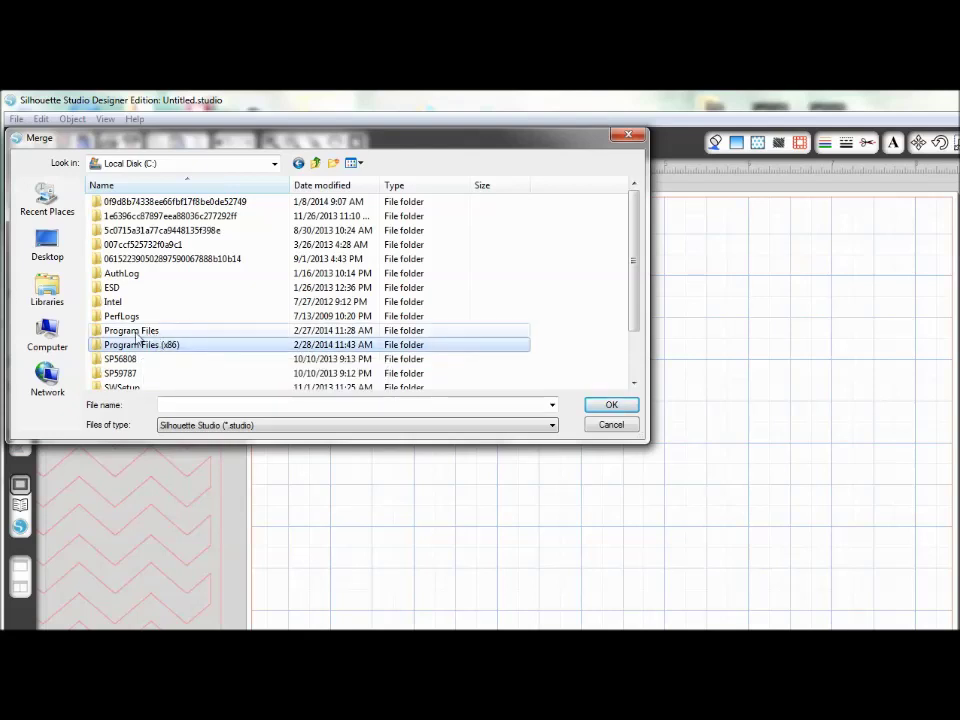
{"action": "left_click", "coordinate": [615, 407]}
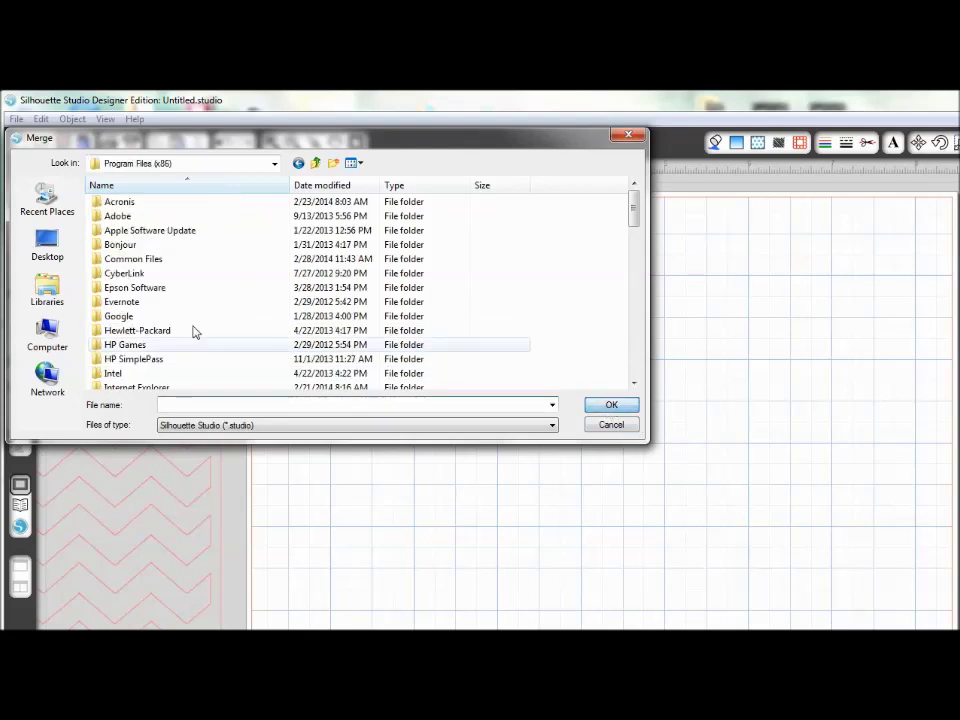
{"action": "left_click", "coordinate": [637, 374]}
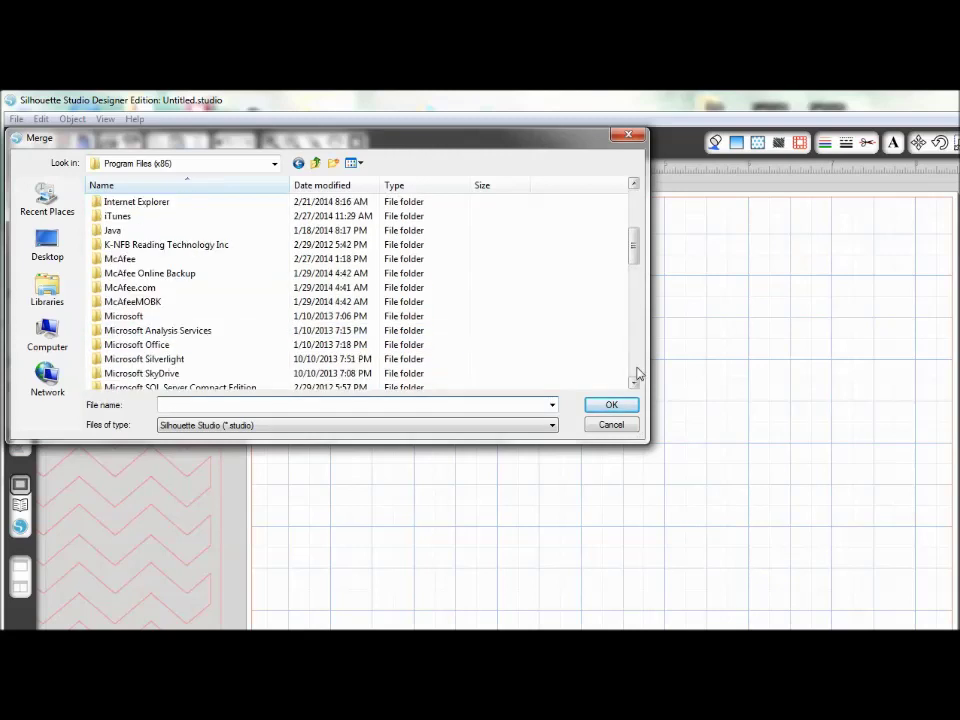
{"action": "left_click", "coordinate": [637, 374]}
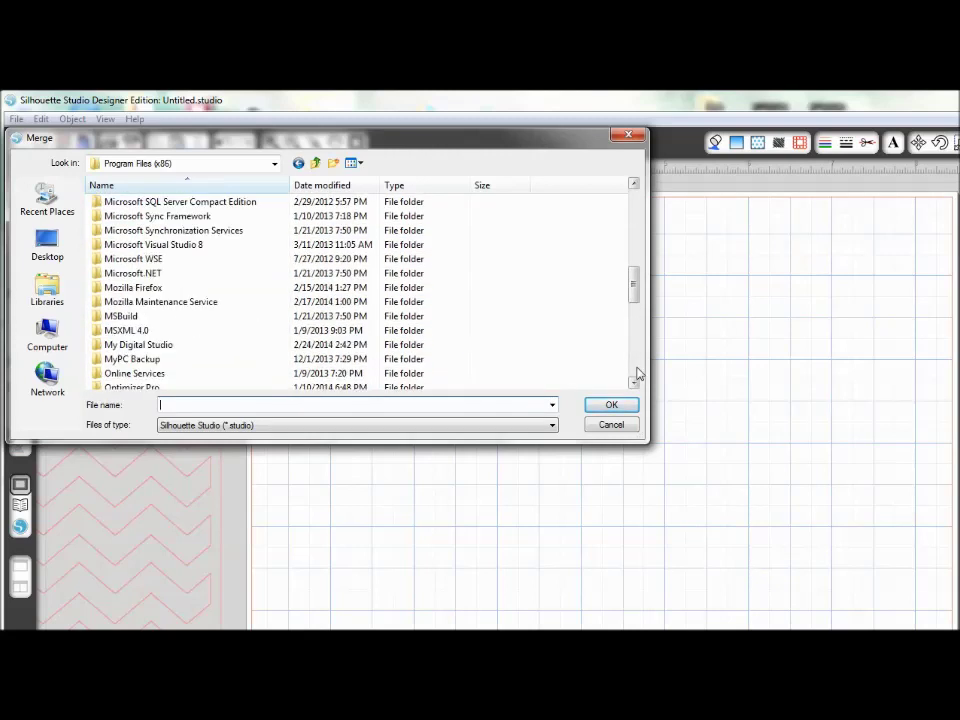
{"action": "double_click", "coordinate": [163, 346]}
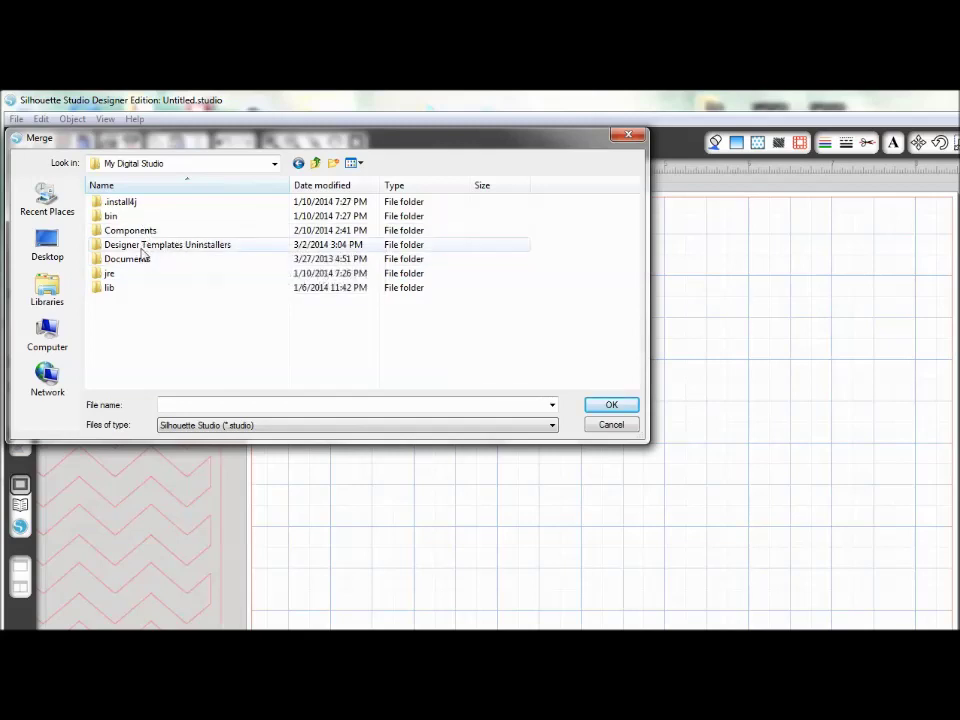
{"action": "double_click", "coordinate": [146, 231]}
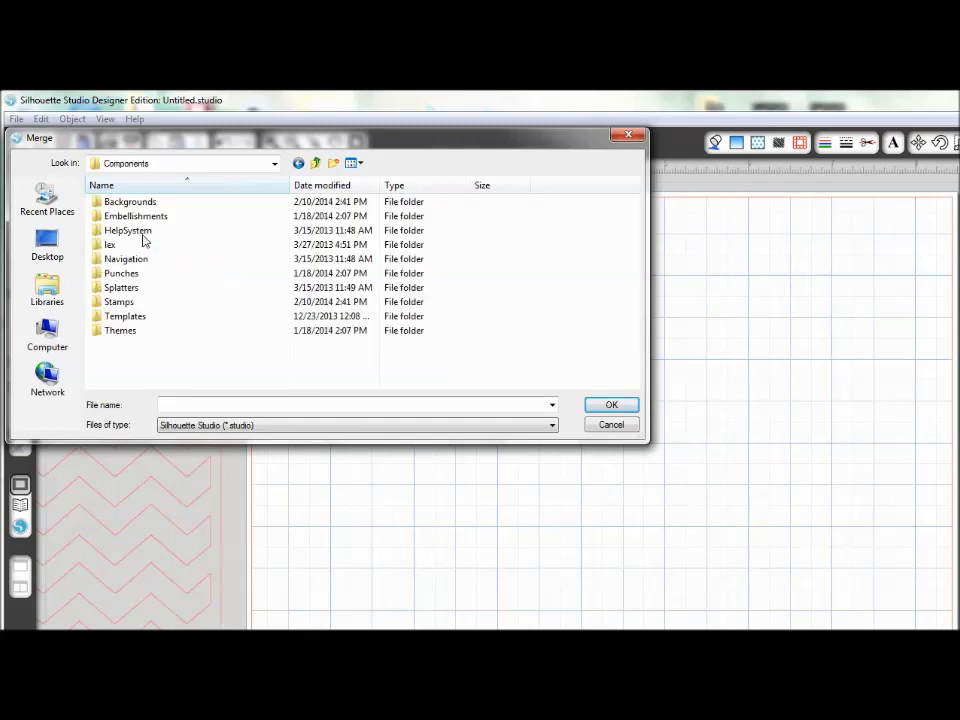
{"action": "double_click", "coordinate": [119, 302]}
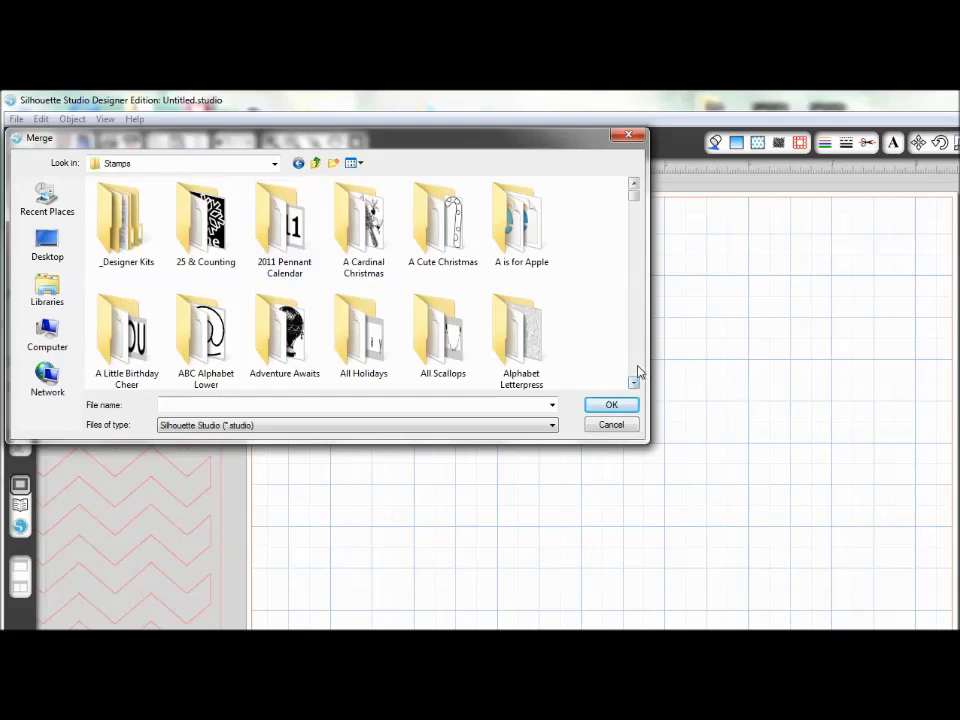
Step: Scroll down the Stamps folder and open the Geometrical folder
{"action": "scroll", "coordinate": [634, 373], "scroll_direction": "down", "scroll_amount": 2}
{"action": "scroll", "coordinate": [634, 373], "scroll_direction": "down", "scroll_amount": 2}
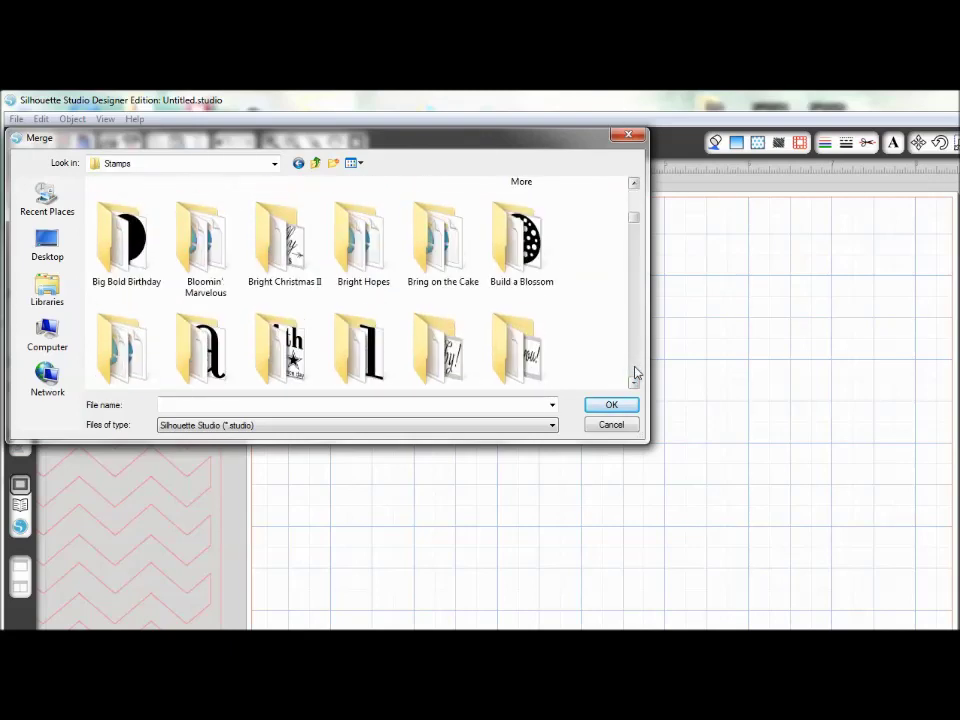
{"action": "scroll", "coordinate": [634, 373], "scroll_direction": "down", "scroll_amount": 2}
{"action": "scroll", "coordinate": [634, 373], "scroll_direction": "down", "scroll_amount": 2}
{"action": "scroll", "coordinate": [634, 373], "scroll_direction": "down", "scroll_amount": 3}
{"action": "scroll", "coordinate": [634, 373], "scroll_direction": "down", "scroll_amount": 2}
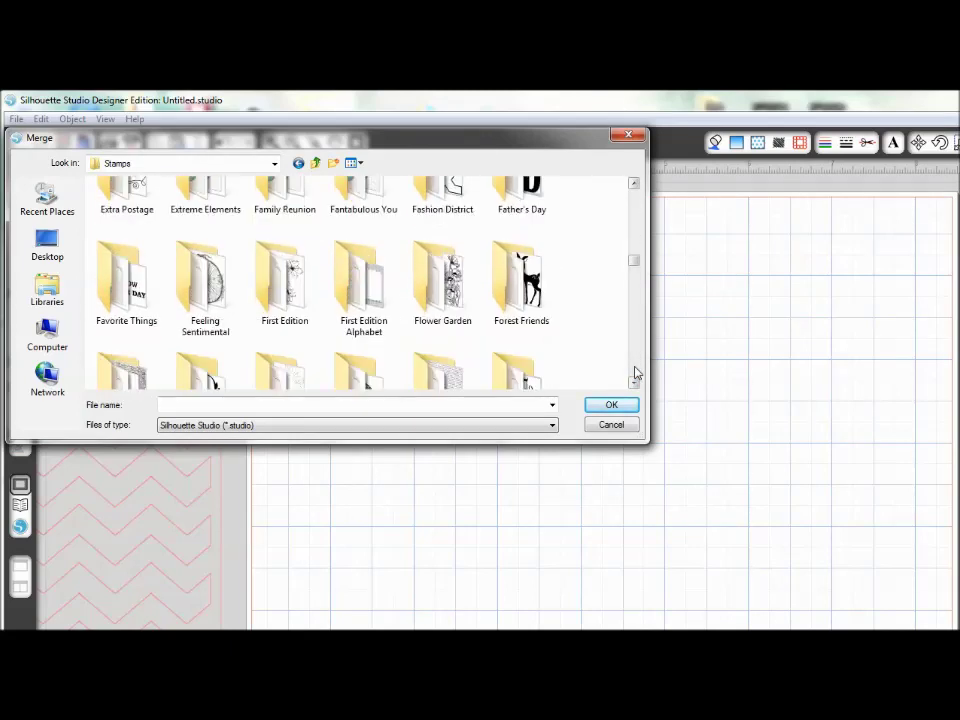
{"action": "scroll", "coordinate": [634, 373], "scroll_direction": "down", "scroll_amount": 3}
{"action": "left_click", "coordinate": [424, 290]}
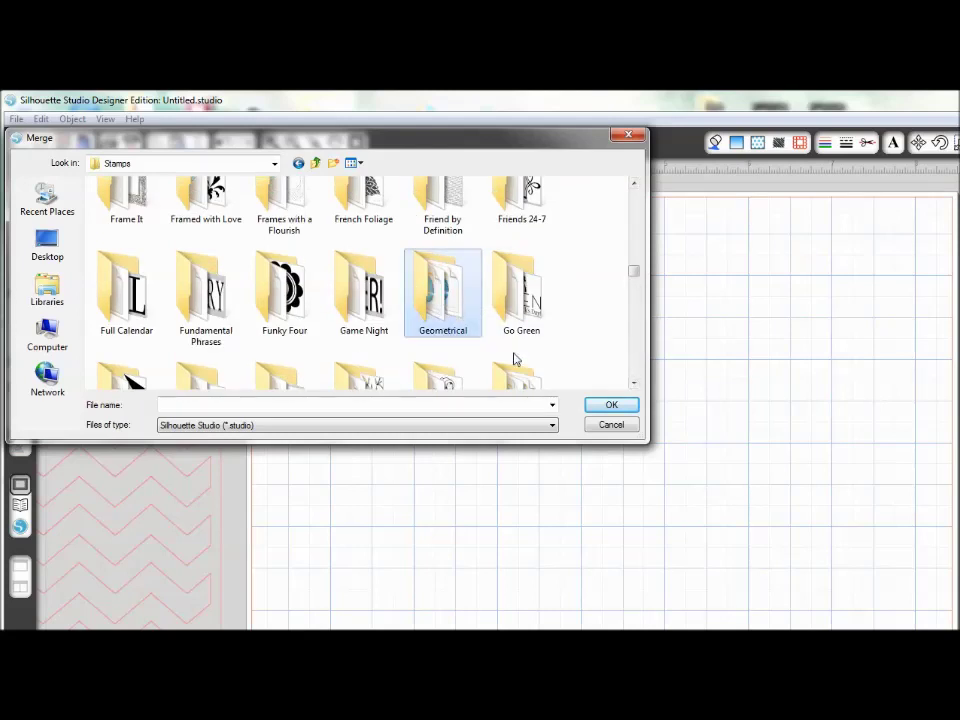
{"action": "left_click", "coordinate": [611, 405]}
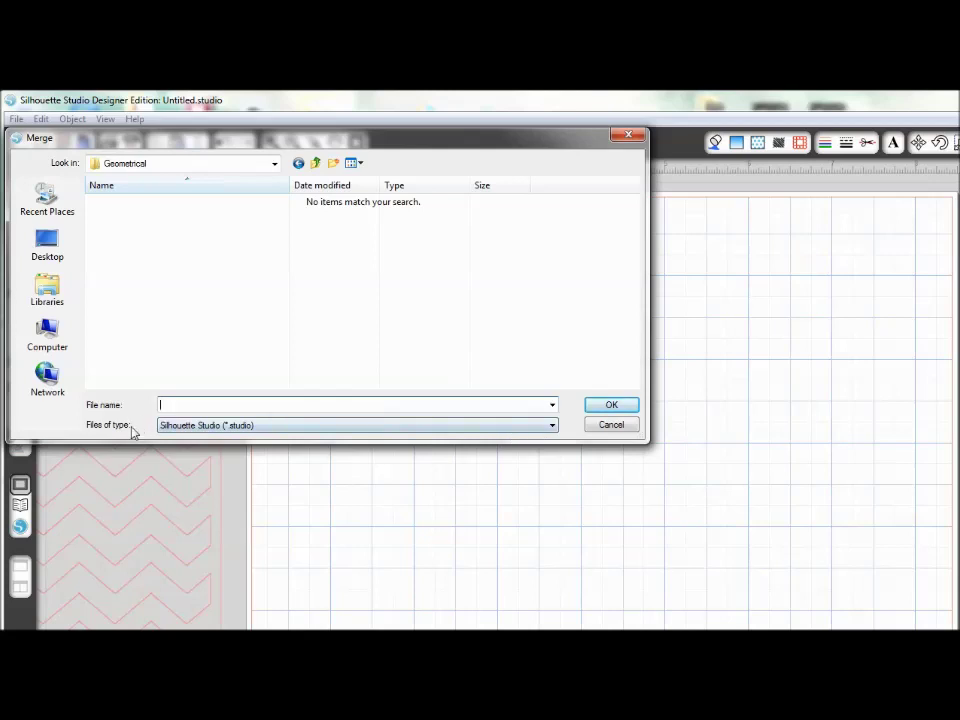
Step: Set Files of type to All Files and merge the Geometrical - chevron file
{"action": "left_click", "coordinate": [553, 427]}
{"action": "left_click", "coordinate": [553, 427]}
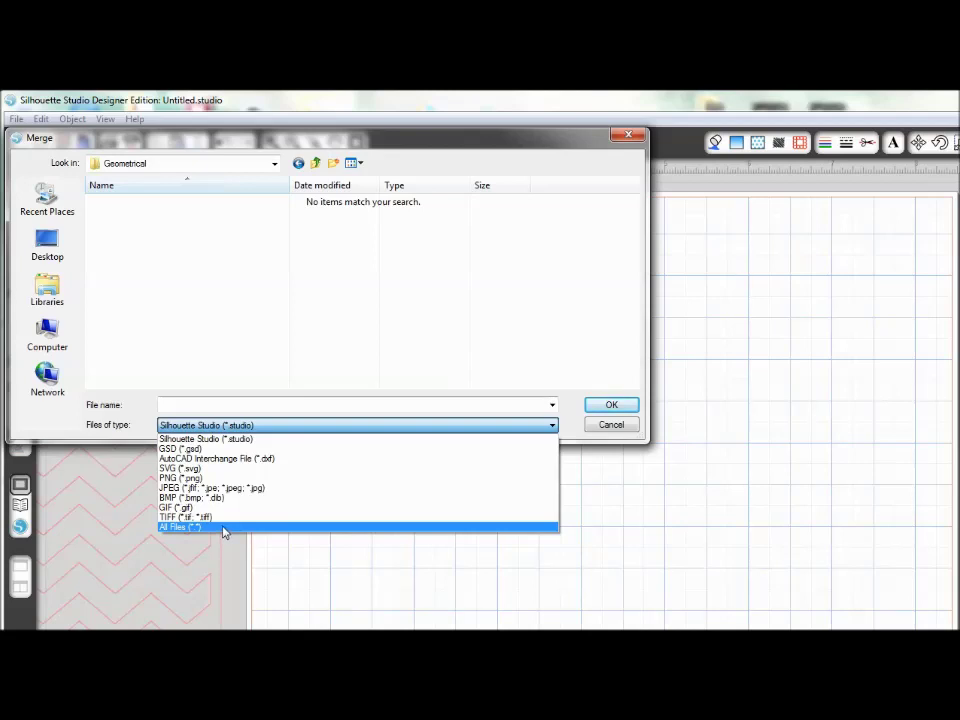
{"action": "left_click", "coordinate": [224, 527]}
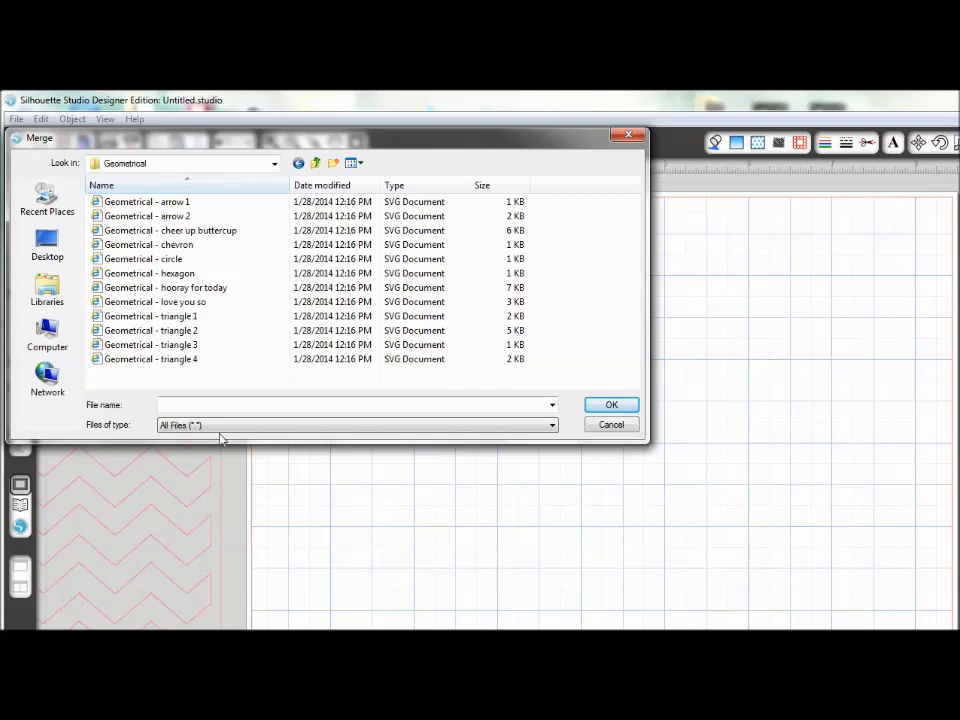
{"action": "left_click", "coordinate": [179, 245]}
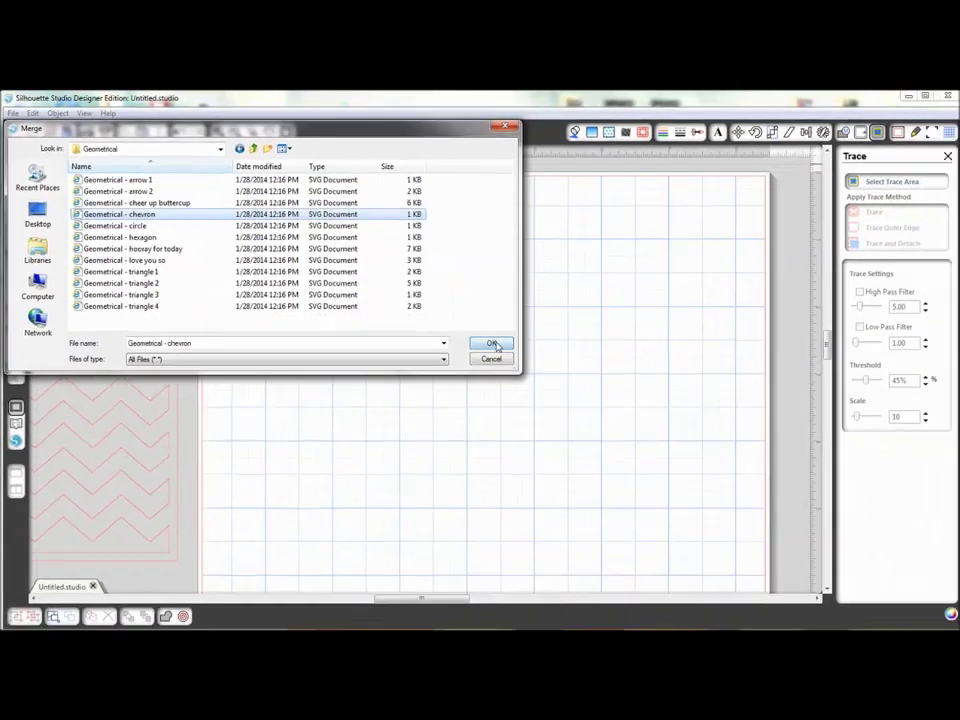
{"action": "left_click", "coordinate": [493, 345]}
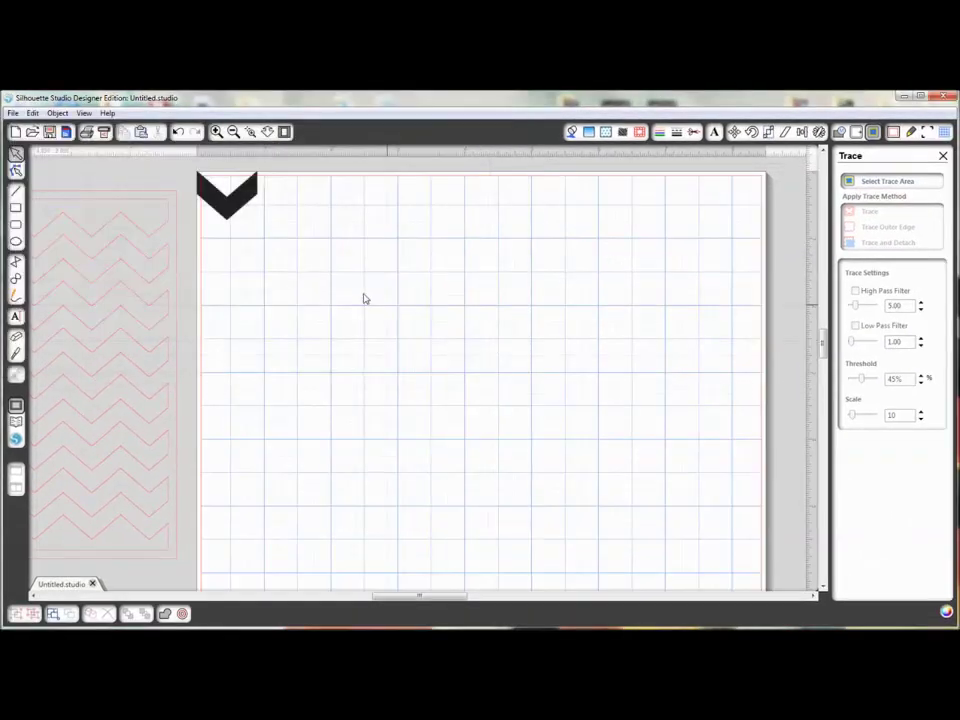
Step: Move the chevron inward and trace its outer edge with High Pass Filter turned off
{"action": "mouse_move", "coordinate": [248, 204]}
{"action": "left_mouse_down"}
{"action": "mouse_move", "coordinate": [287, 262]}
{"action": "mouse_move", "coordinate": [282, 239]}
{"action": "left_mouse_up"}
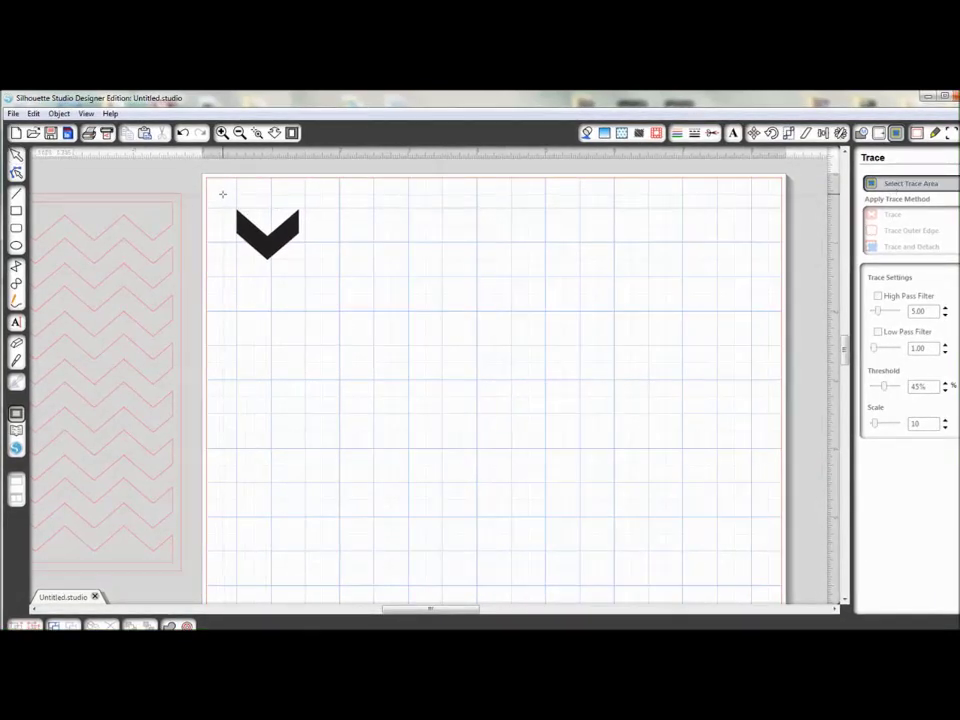
{"action": "mouse_move", "coordinate": [221, 193]}
{"action": "left_mouse_down"}
{"action": "mouse_move", "coordinate": [316, 274]}
{"action": "mouse_move", "coordinate": [312, 288]}
{"action": "left_mouse_up"}
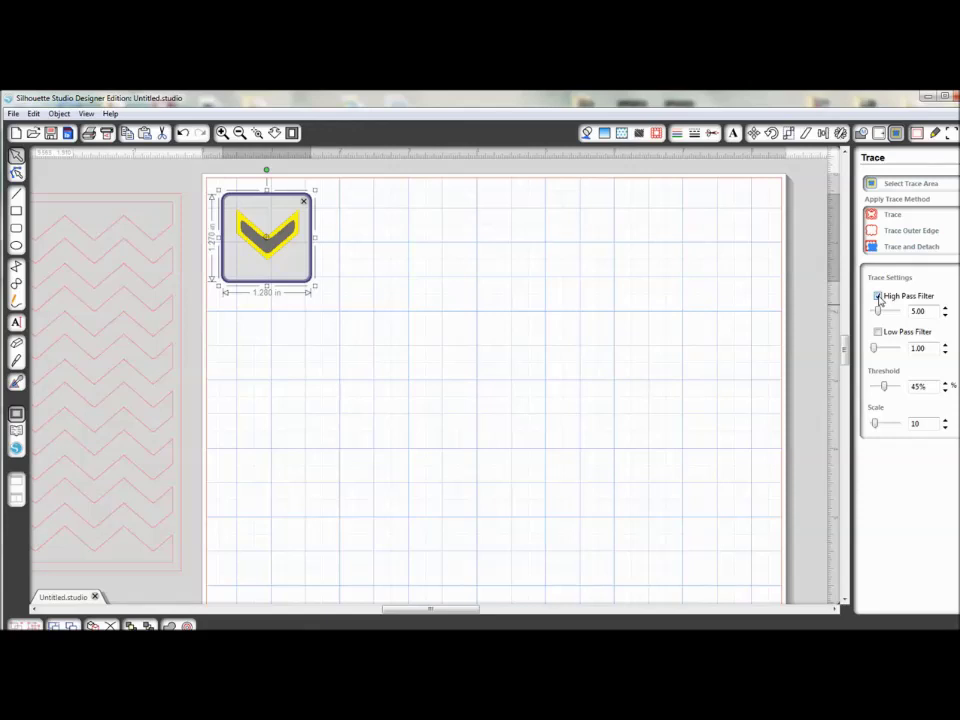
{"action": "left_click", "coordinate": [878, 297]}
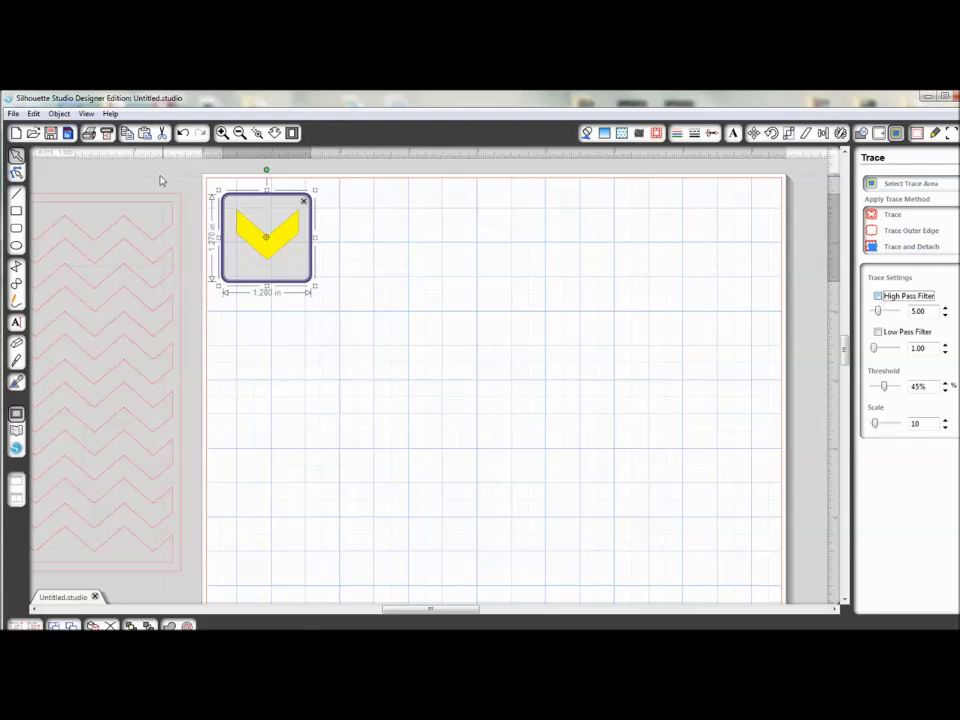
{"action": "left_click", "coordinate": [901, 235]}
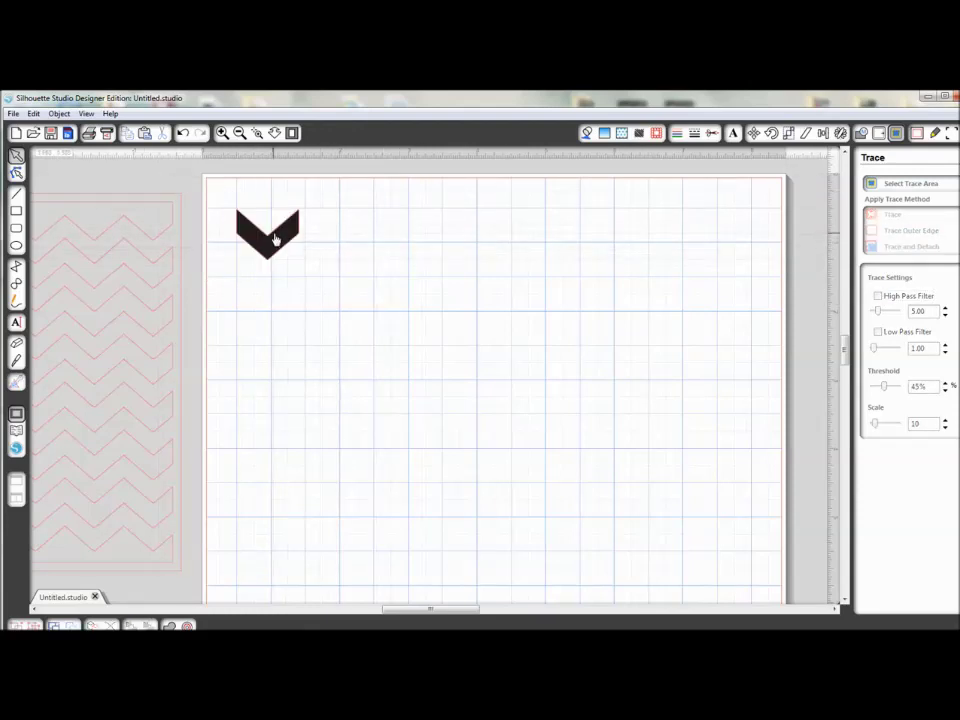
Step: Drag the black chevron image off the page and zoom in on the red outline
{"action": "left_click_drag", "start_coordinate": [279, 244], "coordinate": [165, 167]}
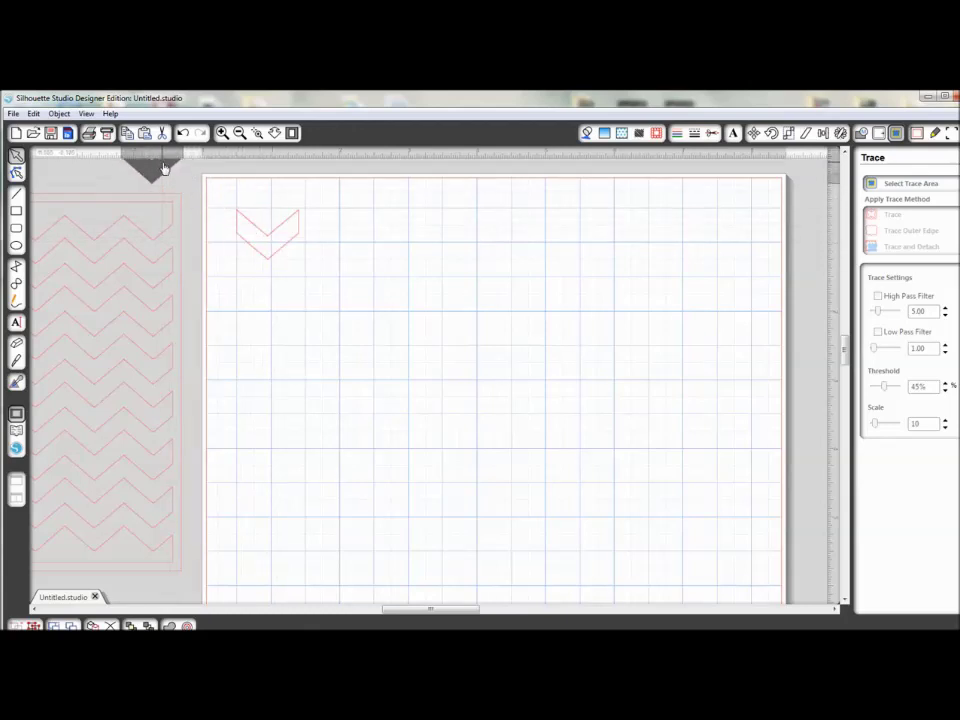
{"action": "left_click", "coordinate": [212, 206]}
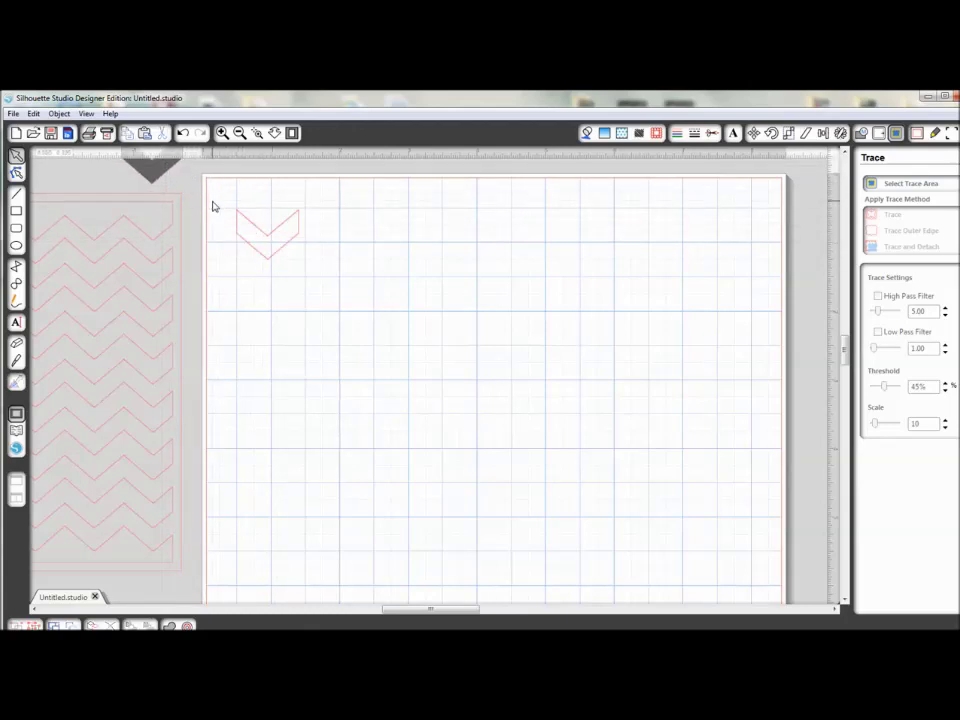
{"action": "left_click", "coordinate": [224, 134]}
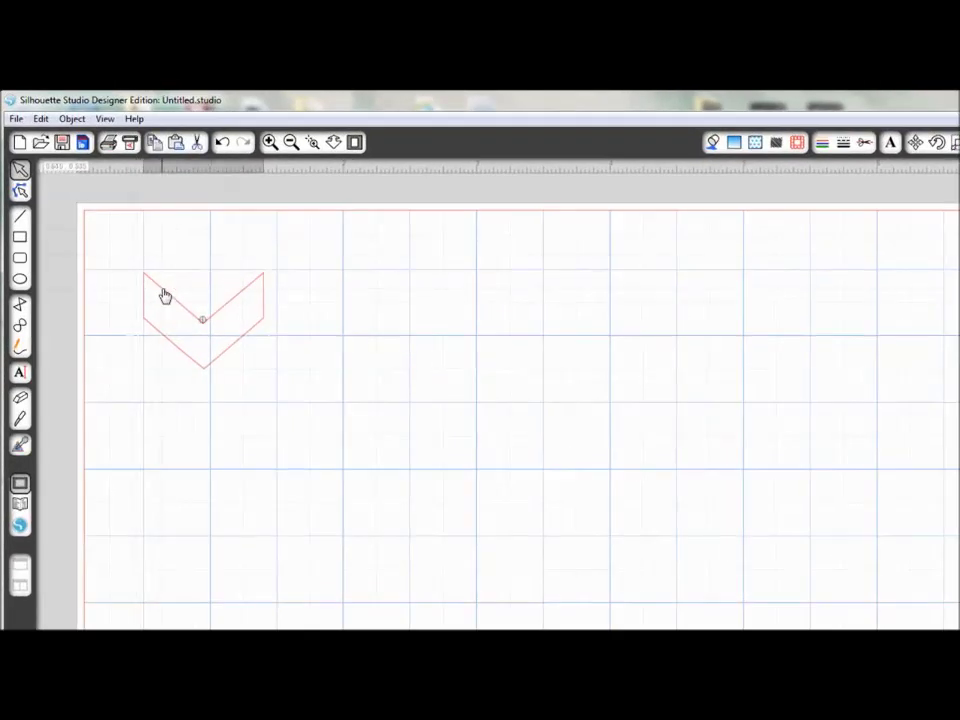
Step: Replicate the selected red chevron outline into a horizontal row of five copies
{"action": "left_click", "coordinate": [165, 296]}
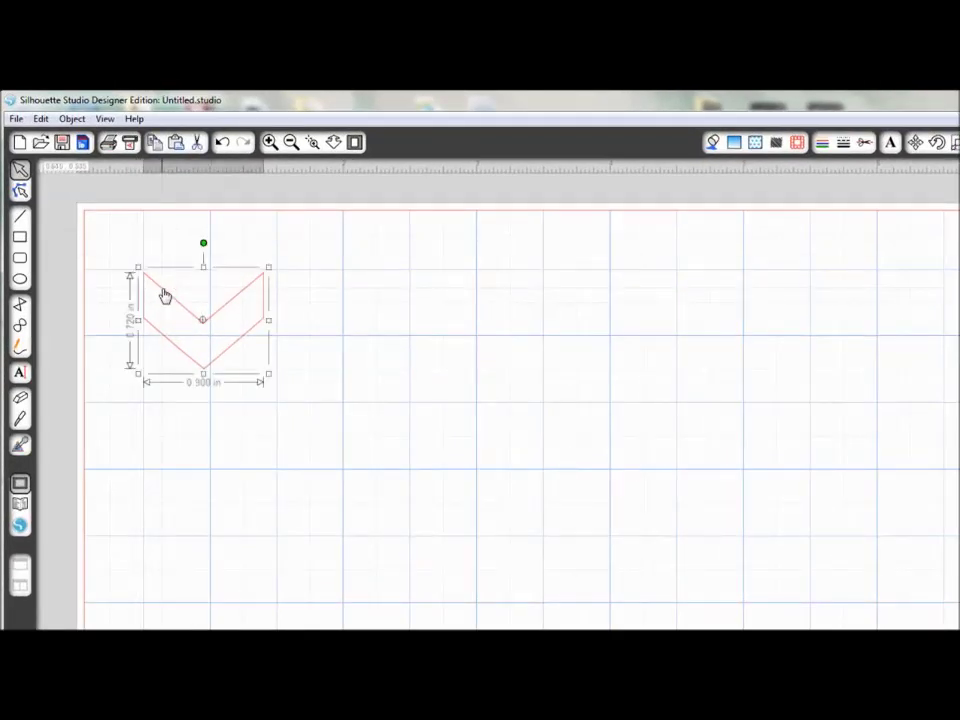
{"action": "left_click", "coordinate": [71, 120]}
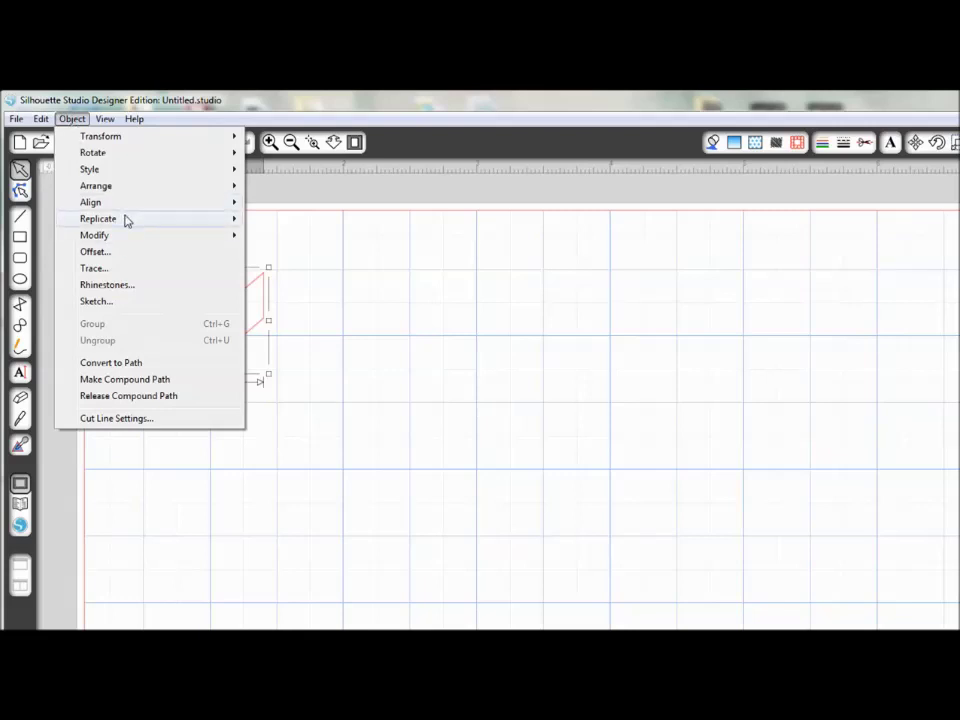
{"action": "mouse_move", "coordinate": [98, 218]}
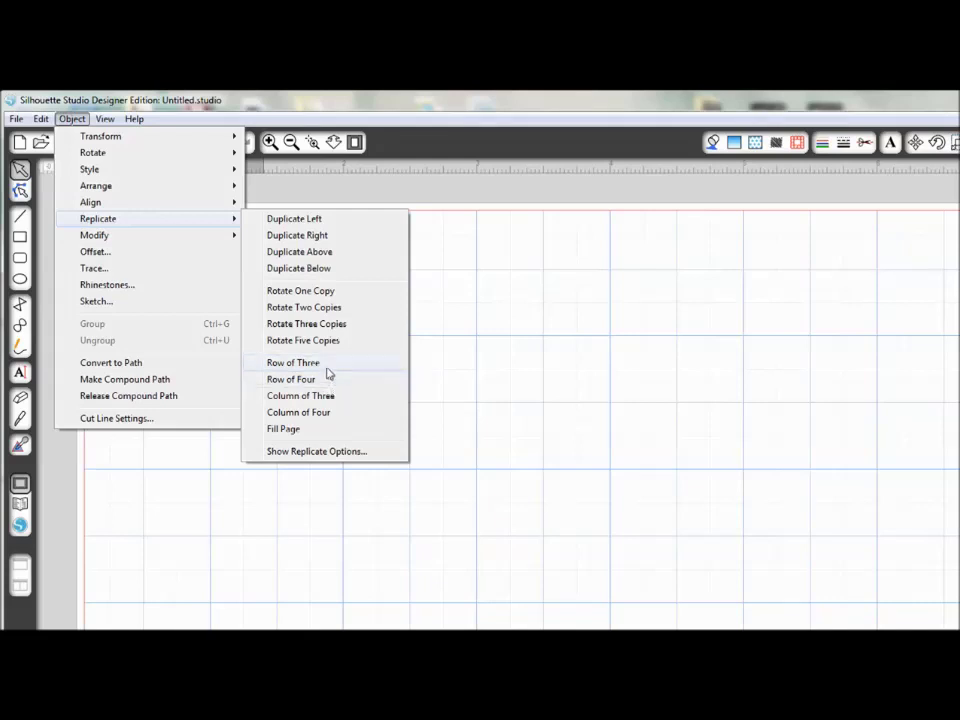
{"action": "left_click", "coordinate": [328, 364]}
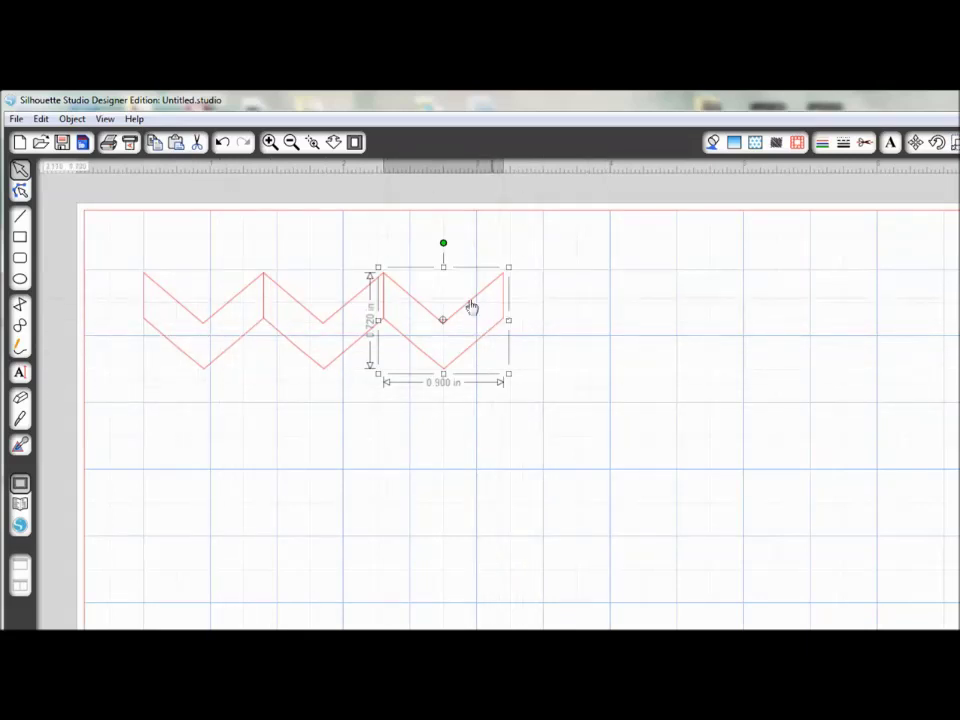
{"action": "left_click", "coordinate": [68, 122]}
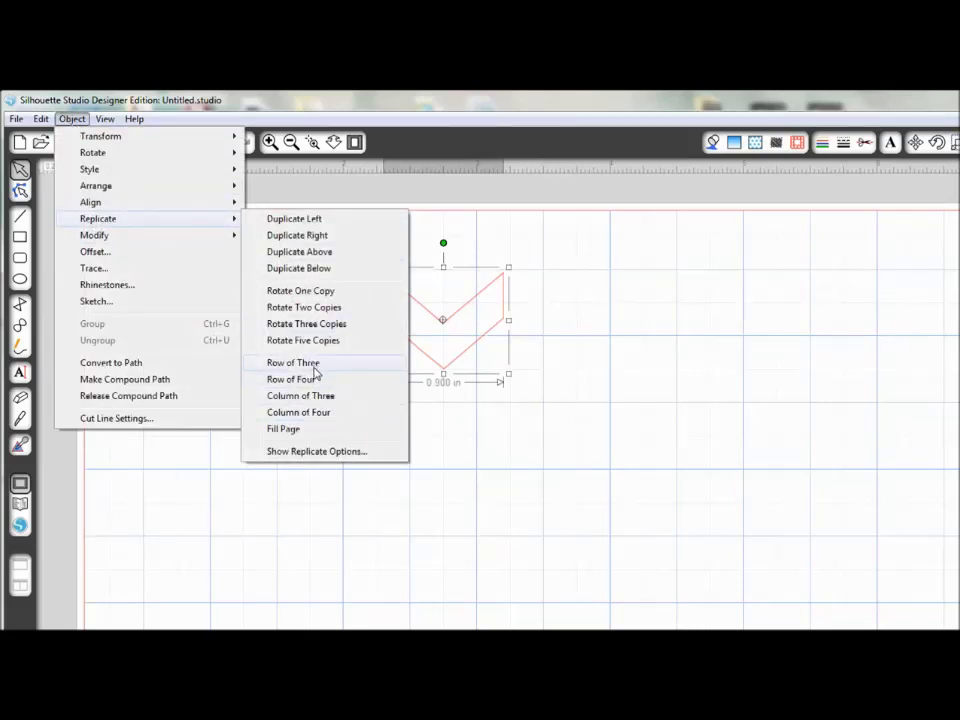
{"action": "left_click", "coordinate": [314, 367]}
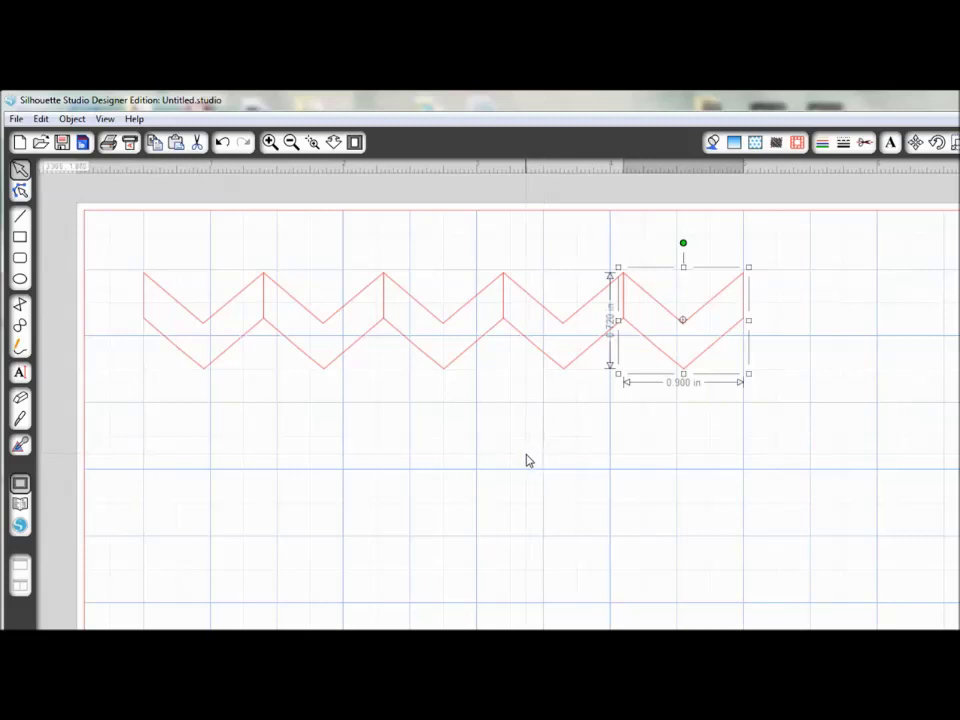
{"action": "left_click", "coordinate": [500, 440]}
Step: Shift the second and third chevrons right to close the gaps, then weld the row
{"action": "left_click", "coordinate": [314, 323]}
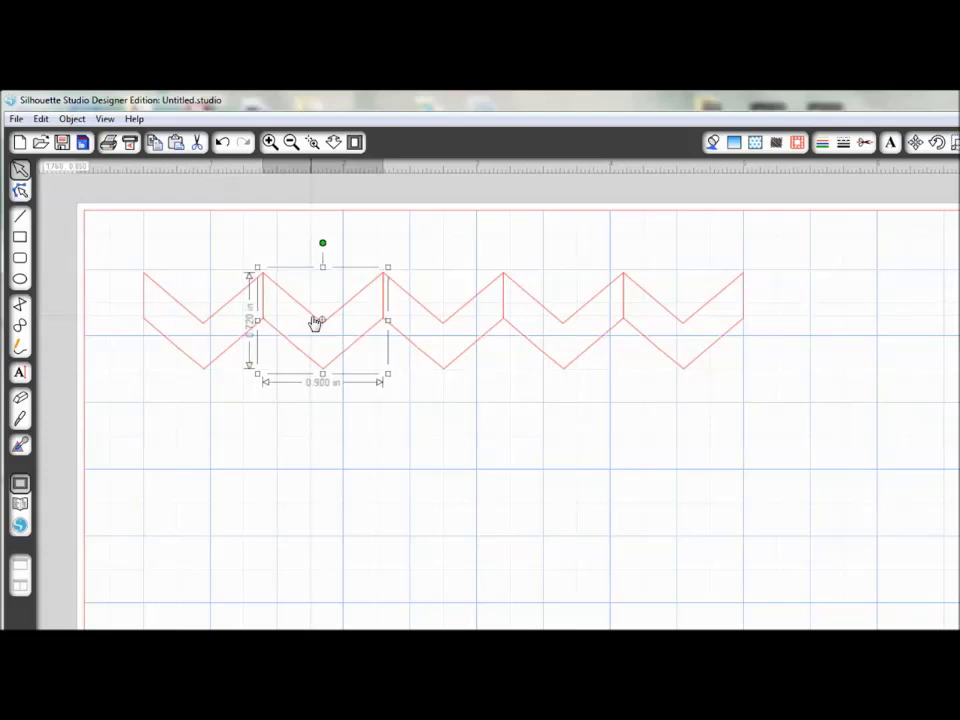
{"action": "left_click_drag", "start_coordinate": [315, 321], "coordinate": [428, 315]}
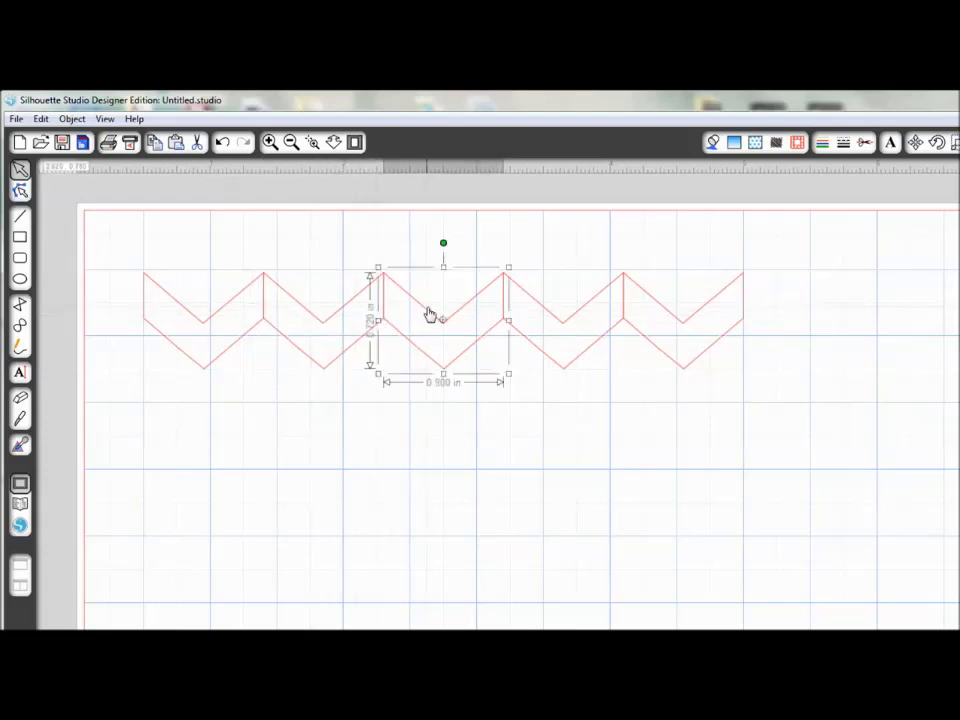
{"action": "left_click", "coordinate": [557, 325]}
{"action": "left_click_drag", "start_coordinate": [557, 325], "coordinate": [685, 341]}
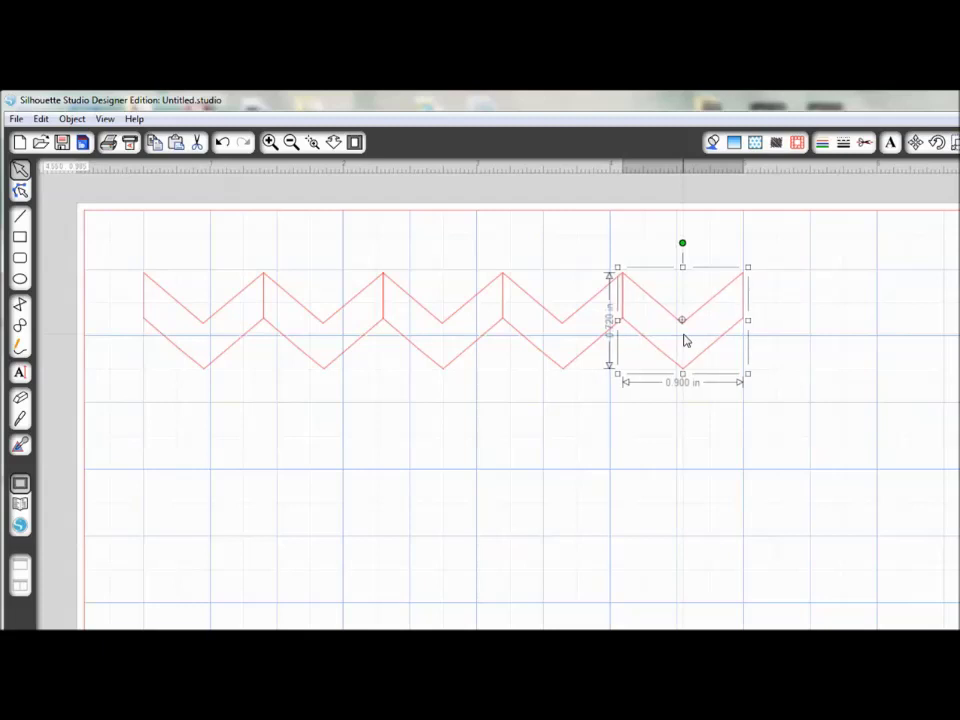
{"action": "left_click", "coordinate": [510, 576]}
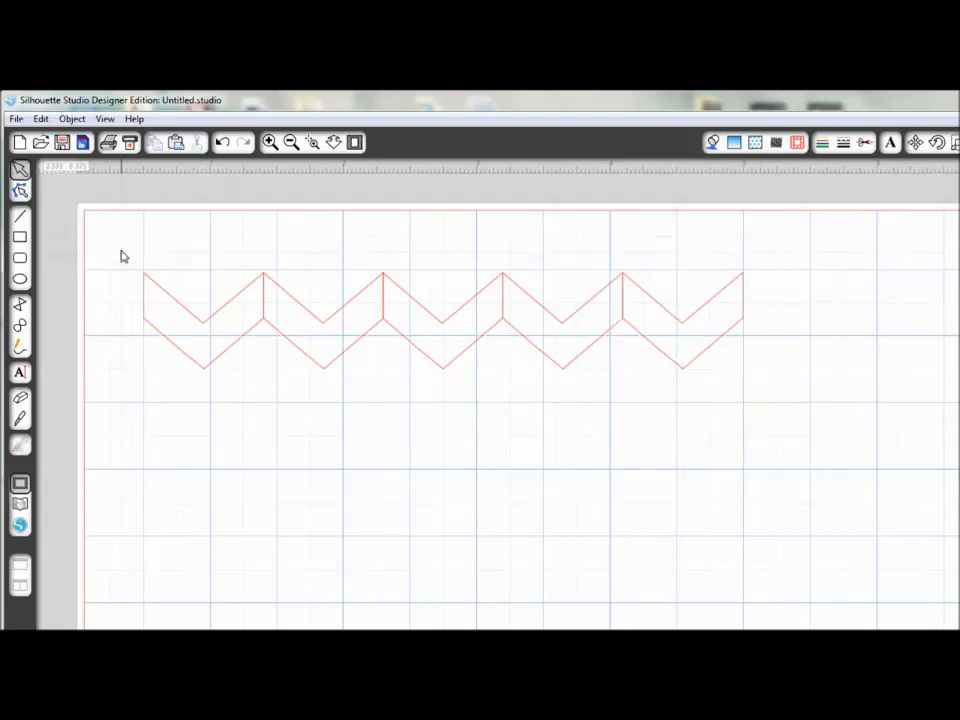
{"action": "left_click_drag", "start_coordinate": [120, 247], "coordinate": [812, 418]}
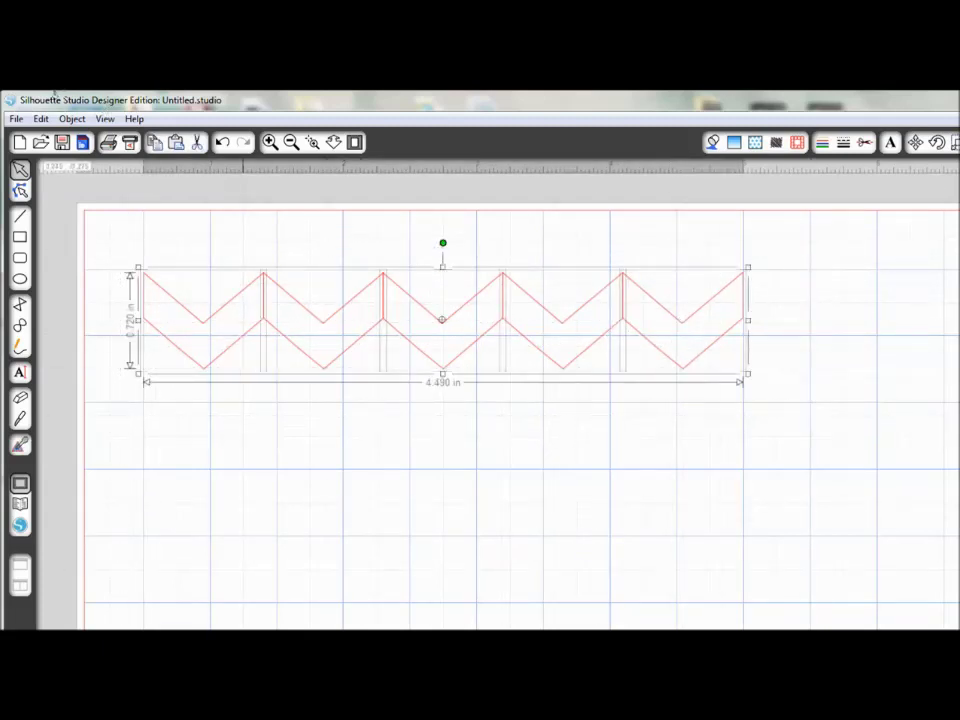
{"action": "left_click", "coordinate": [73, 119]}
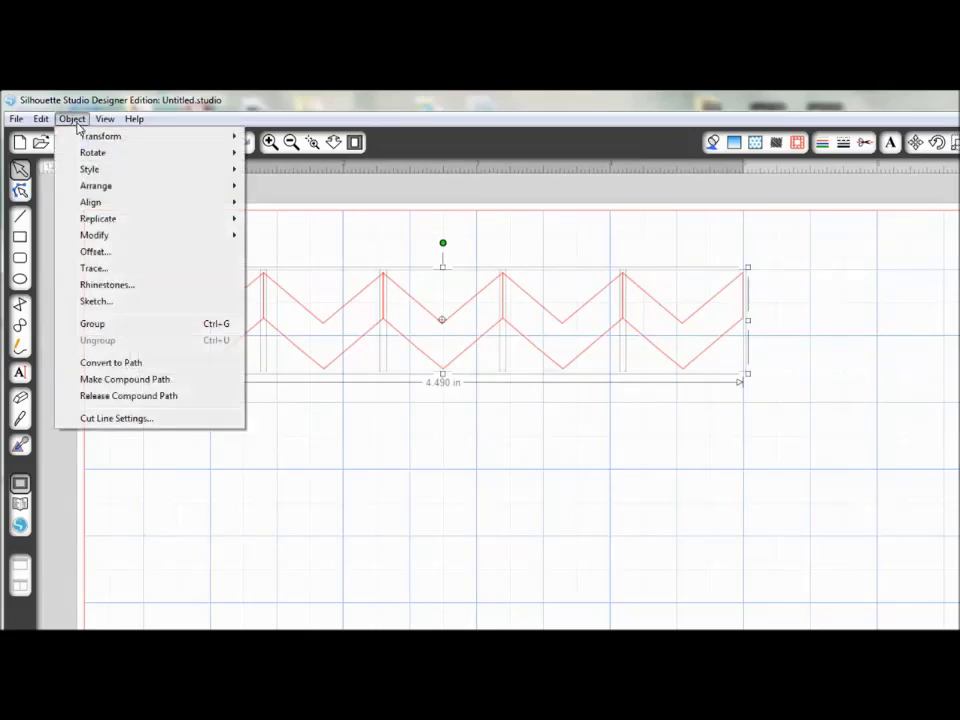
{"action": "mouse_move", "coordinate": [95, 235]}
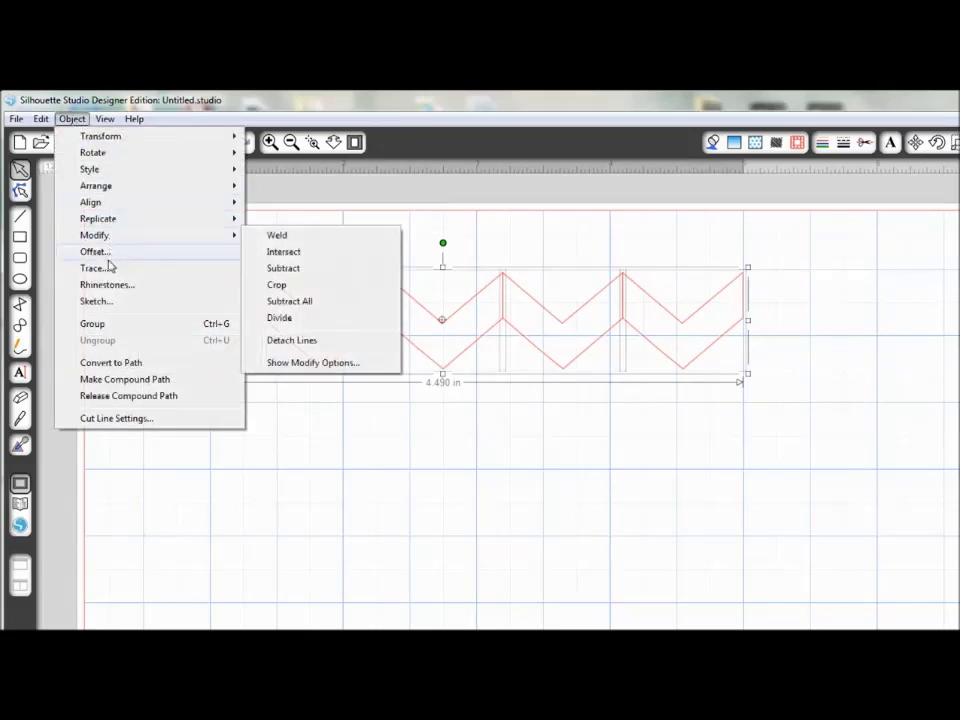
{"action": "left_click", "coordinate": [258, 237]}
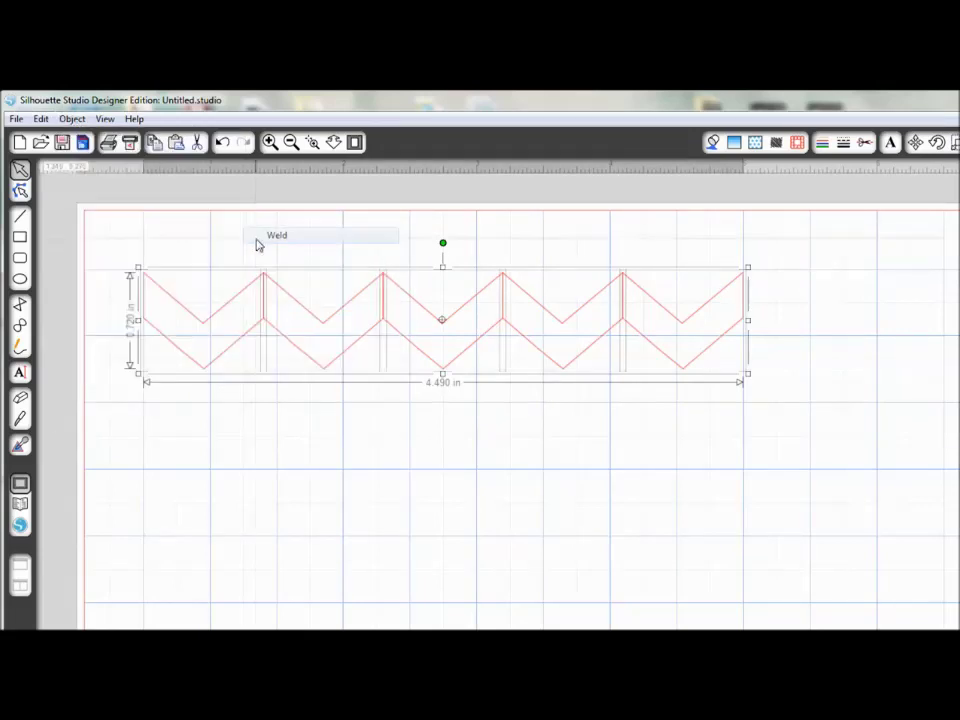
{"action": "left_click", "coordinate": [307, 512]}
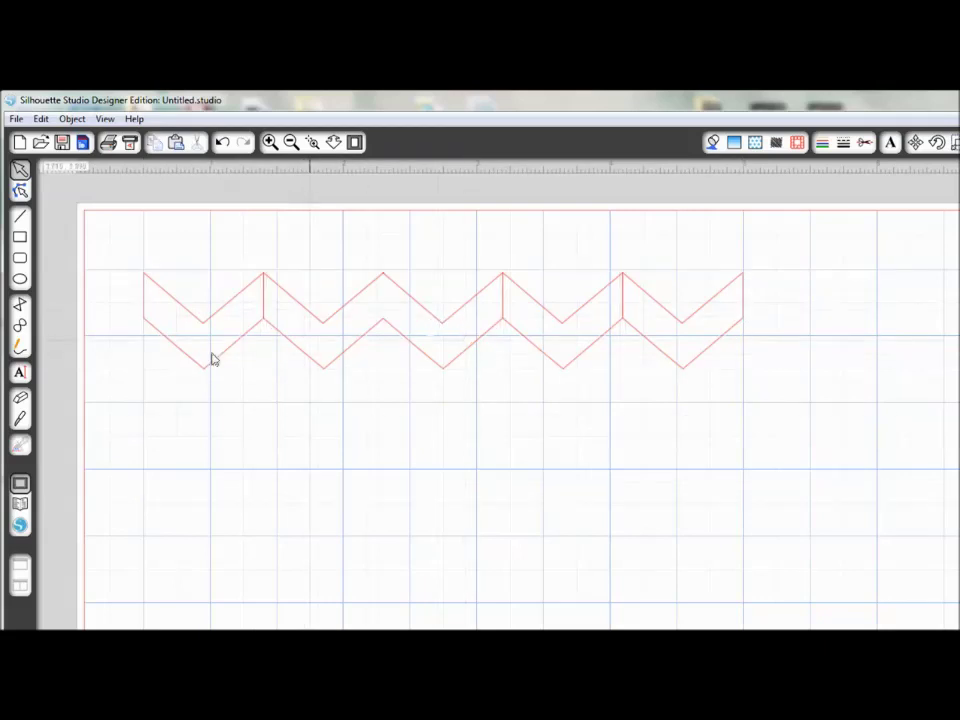
Step: Line up the fourth chevron and weld all pieces into one continuous zigzag outline
{"action": "left_click", "coordinate": [250, 291]}
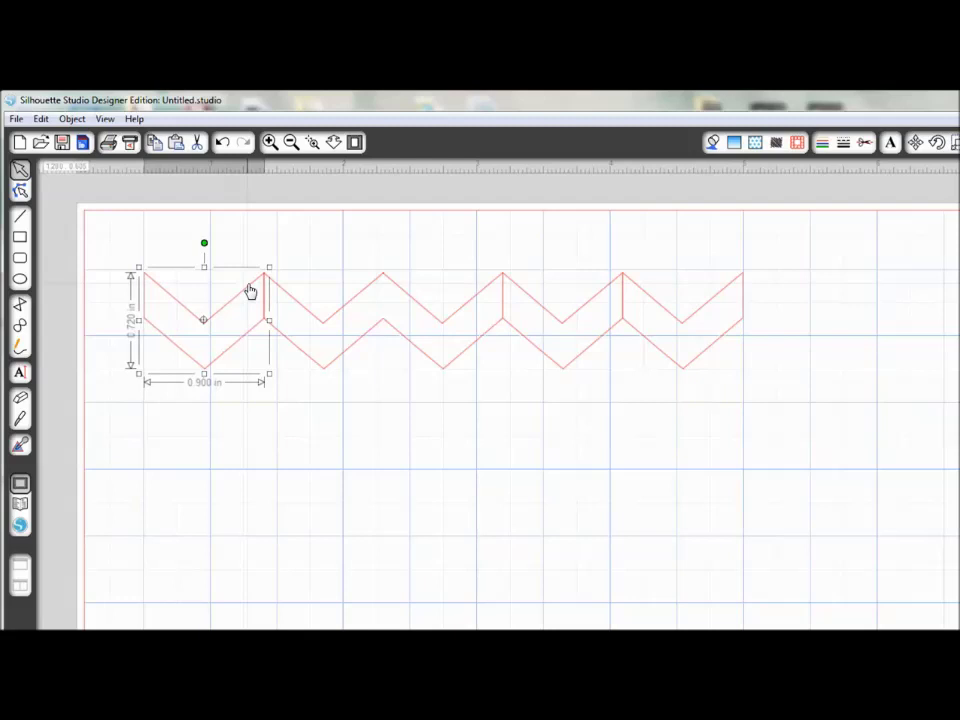
{"action": "left_click", "coordinate": [541, 314]}
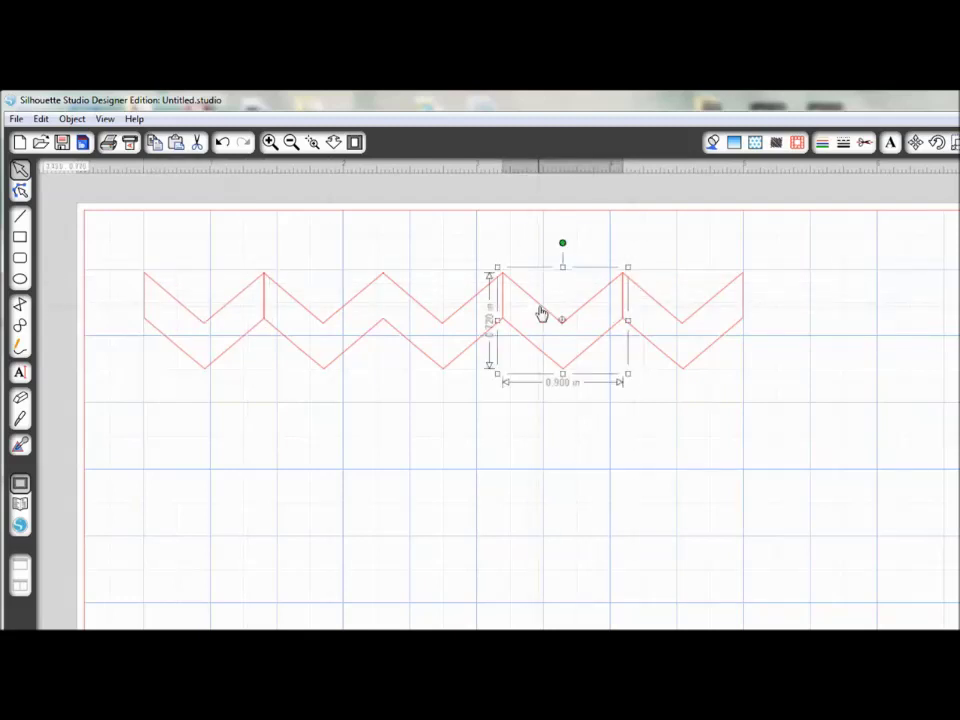
{"action": "left_click_drag", "start_coordinate": [541, 314], "coordinate": [681, 322]}
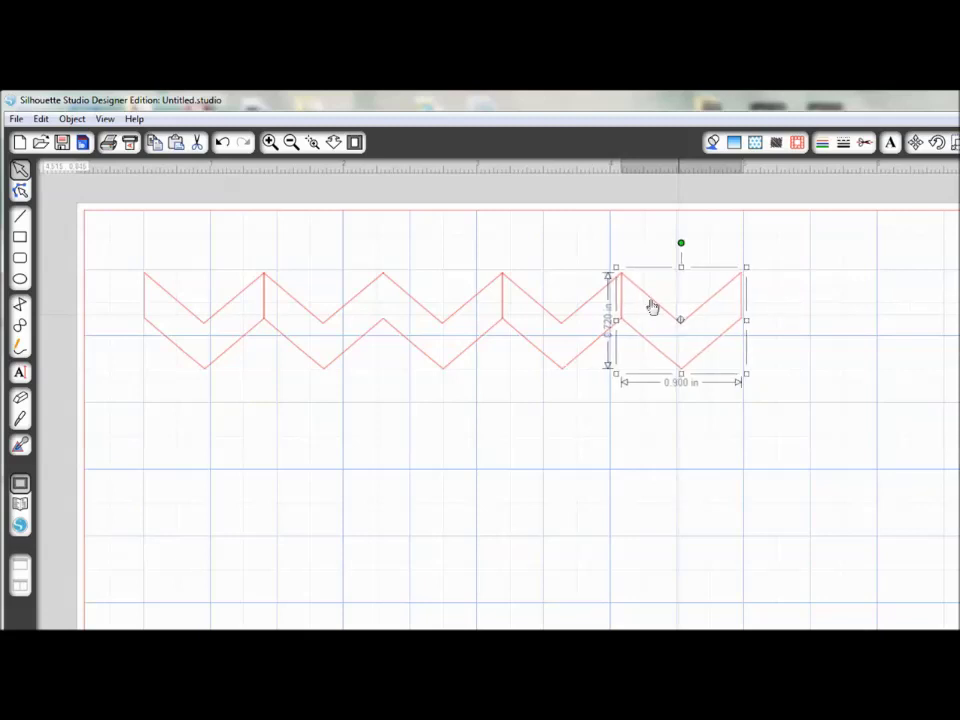
{"action": "left_click", "coordinate": [306, 331]}
{"action": "left_click_drag", "start_coordinate": [107, 231], "coordinate": [900, 467]}
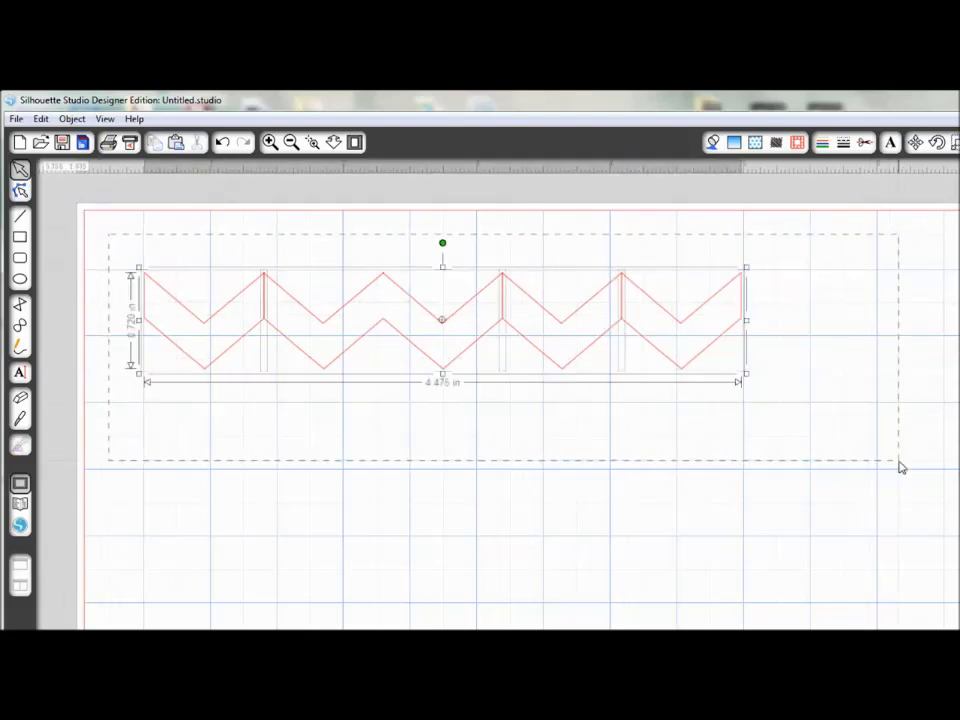
{"action": "left_click", "coordinate": [72, 119]}
{"action": "mouse_move", "coordinate": [94, 235]}
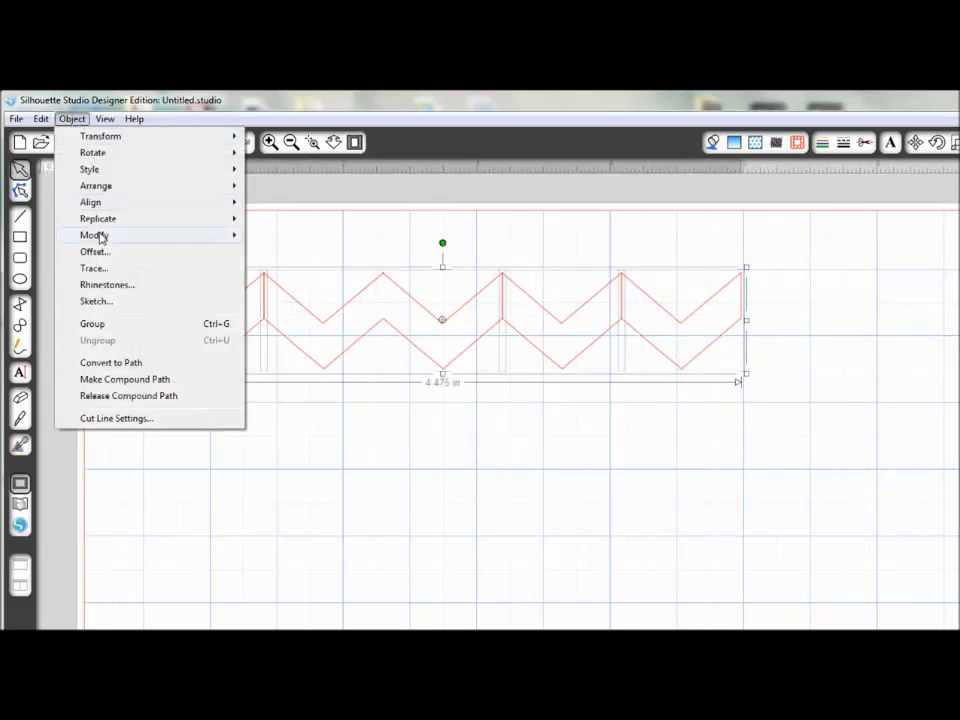
{"action": "left_click", "coordinate": [296, 242]}
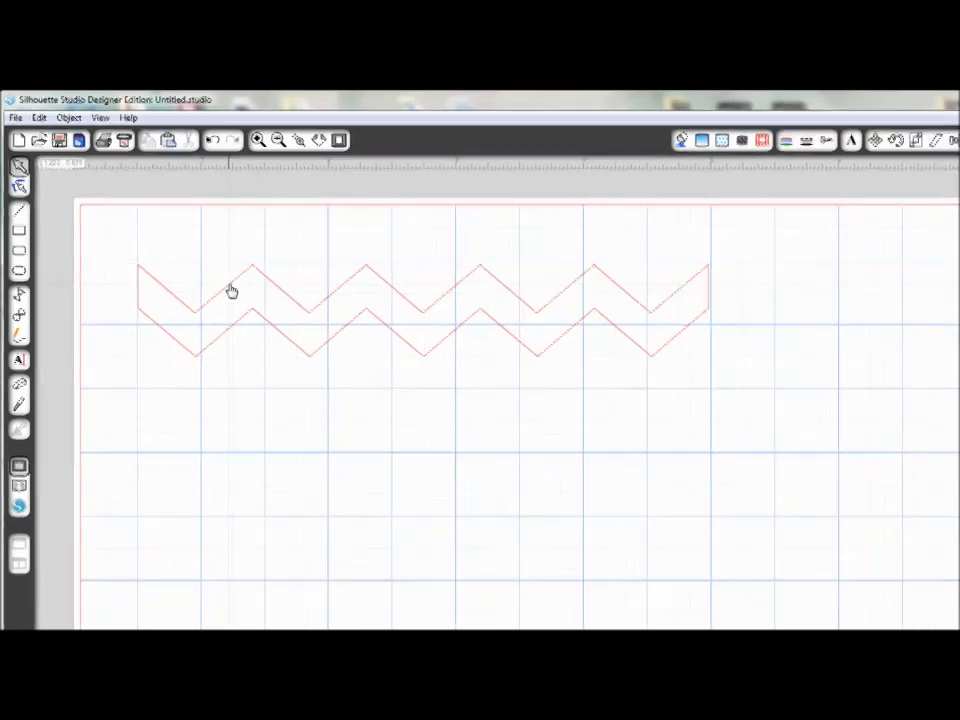
Step: Replicate the welded zigzag band with Column of Four twice, zooming out in between
{"action": "left_click", "coordinate": [231, 291]}
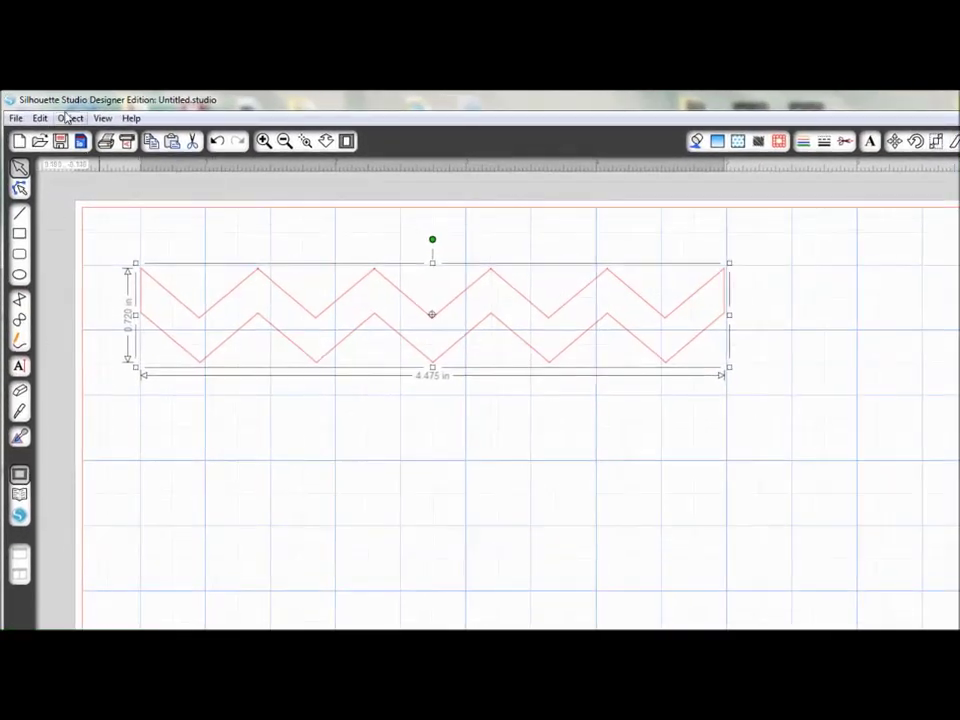
{"action": "left_click", "coordinate": [70, 119]}
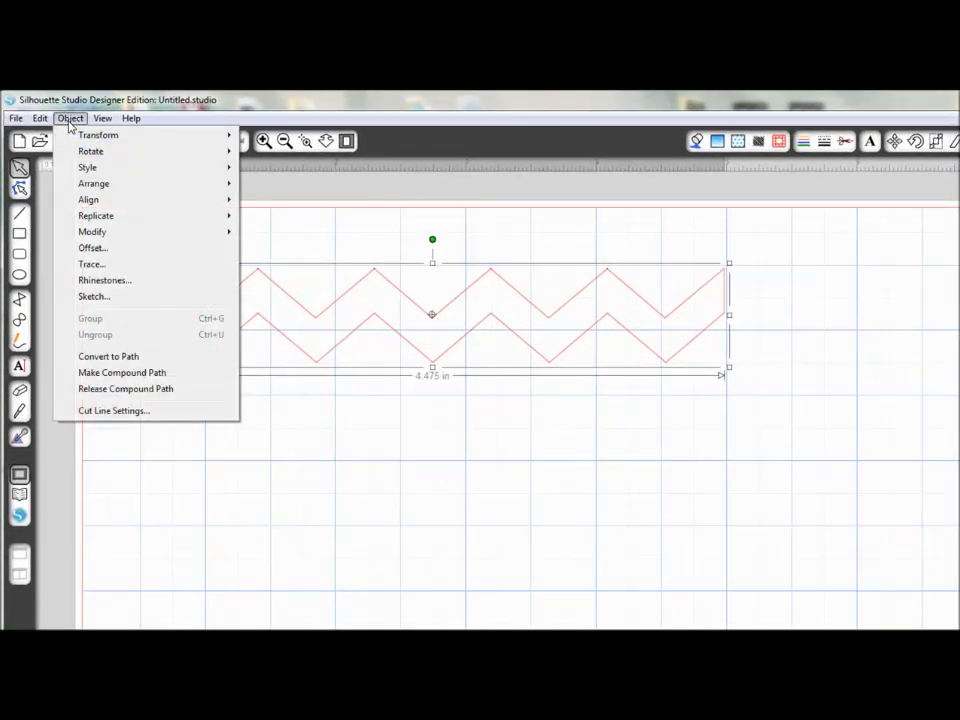
{"action": "mouse_move", "coordinate": [96, 216]}
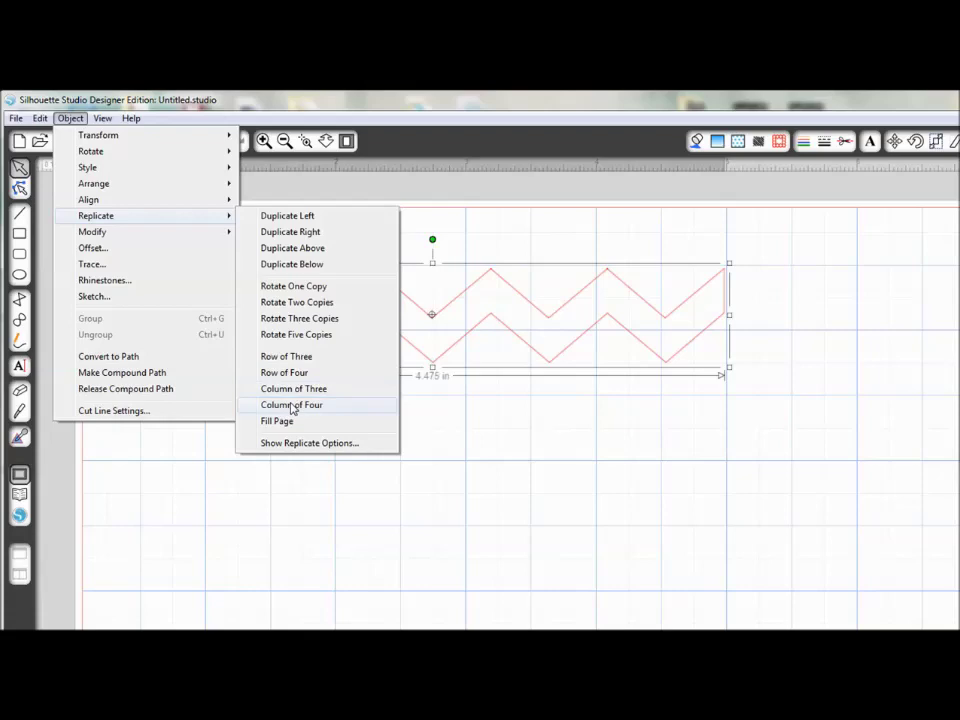
{"action": "left_click", "coordinate": [292, 405]}
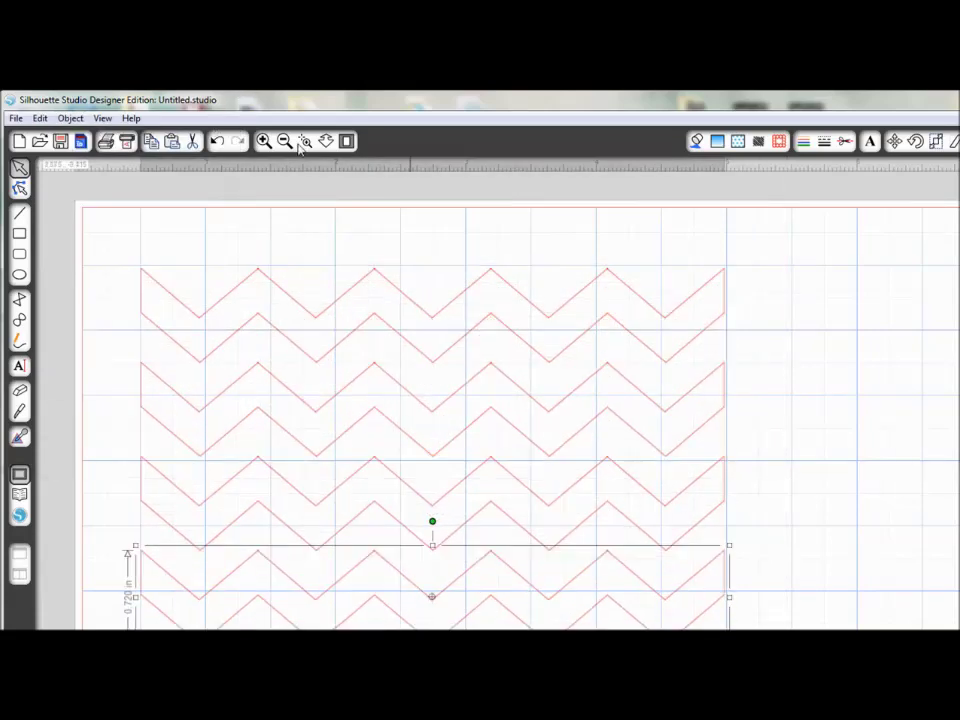
{"action": "left_click", "coordinate": [284, 141]}
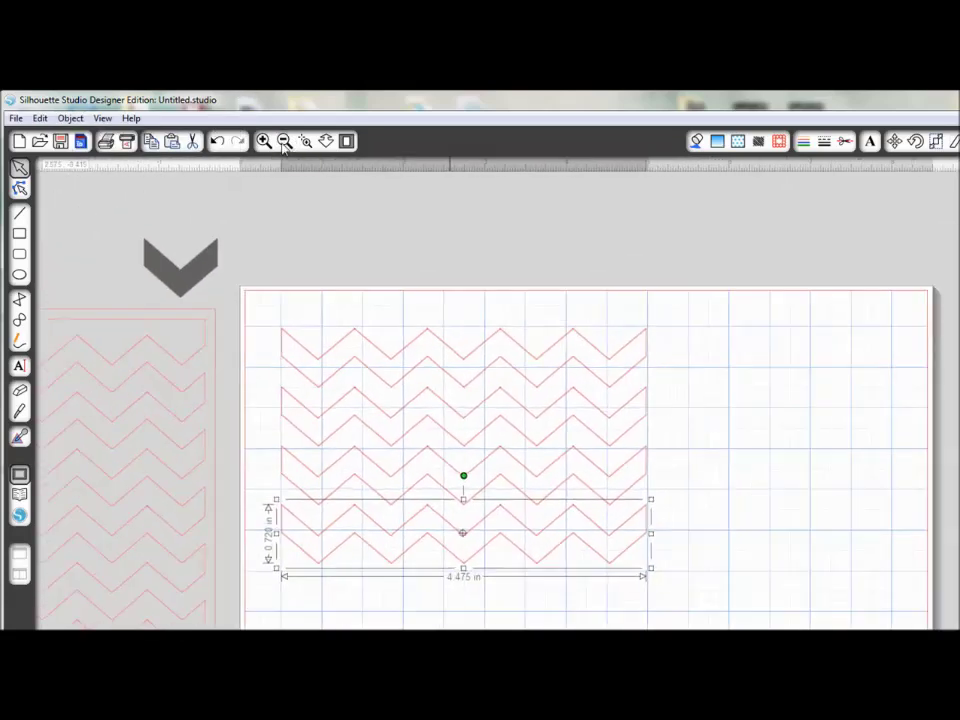
{"action": "left_click", "coordinate": [284, 141]}
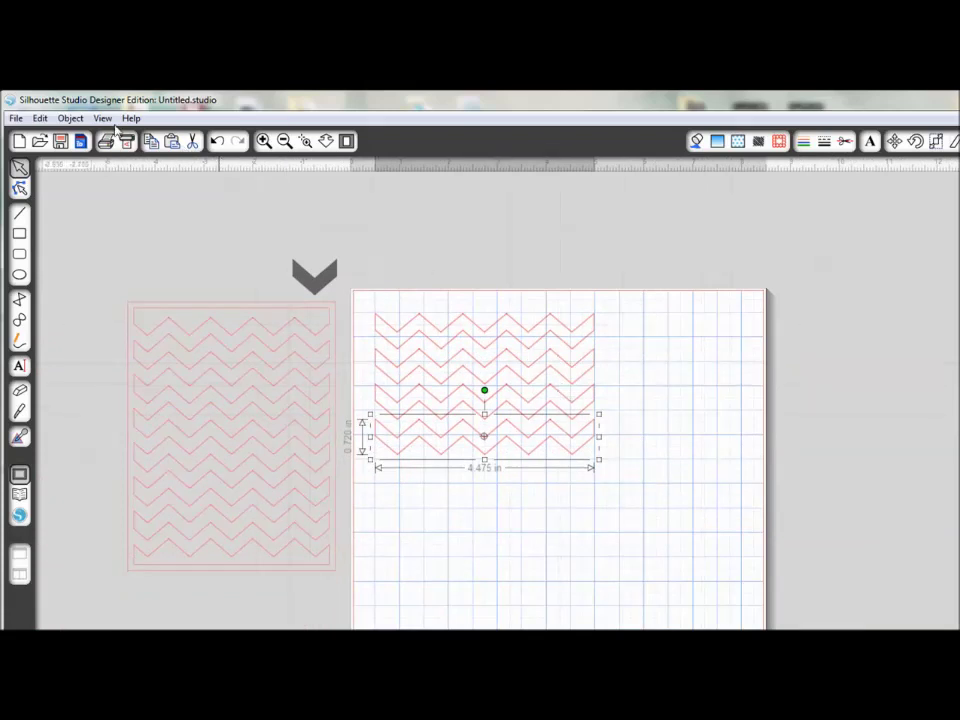
{"action": "left_click", "coordinate": [70, 119]}
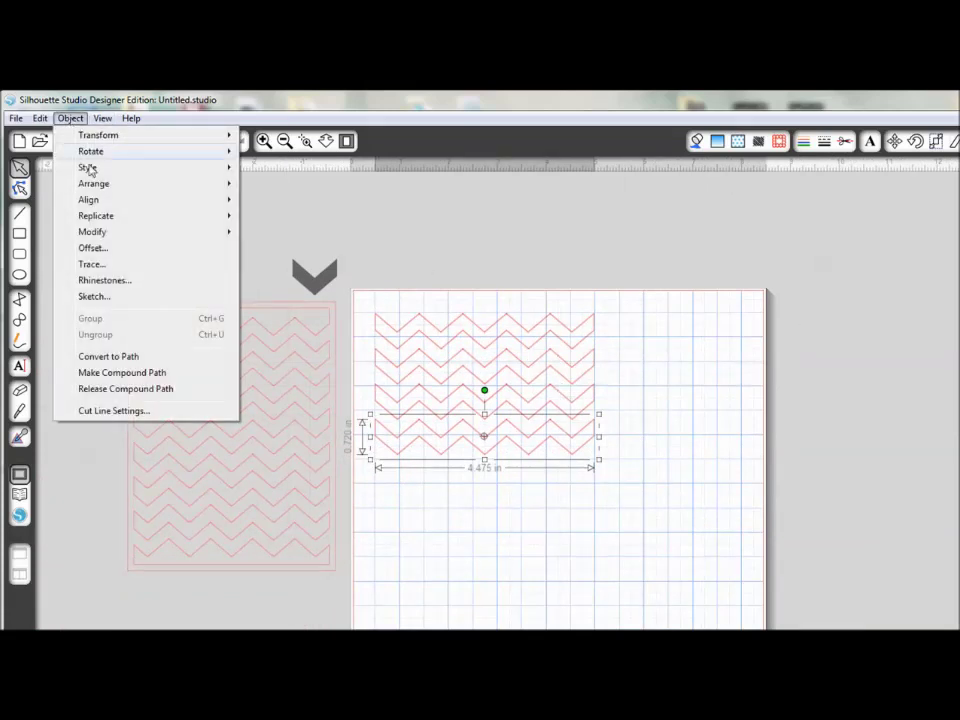
{"action": "mouse_move", "coordinate": [96, 216]}
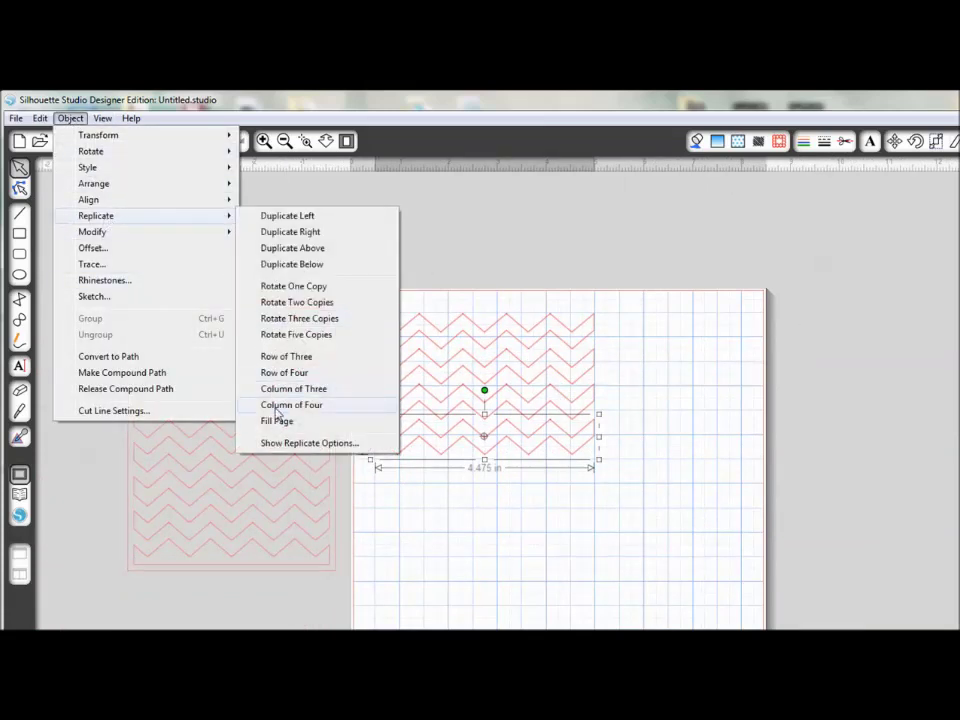
{"action": "left_click", "coordinate": [285, 405]}
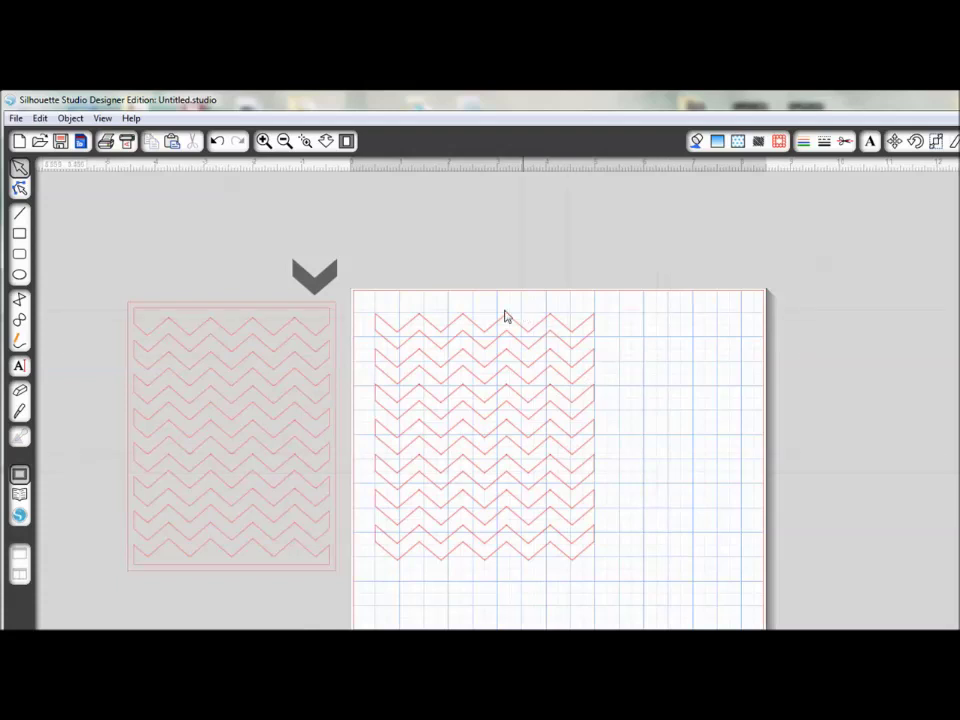
Step: Group all the stacked zigzag rows into one block and shift it up over the page top
{"action": "left_click_drag", "start_coordinate": [367, 308], "coordinate": [628, 594]}
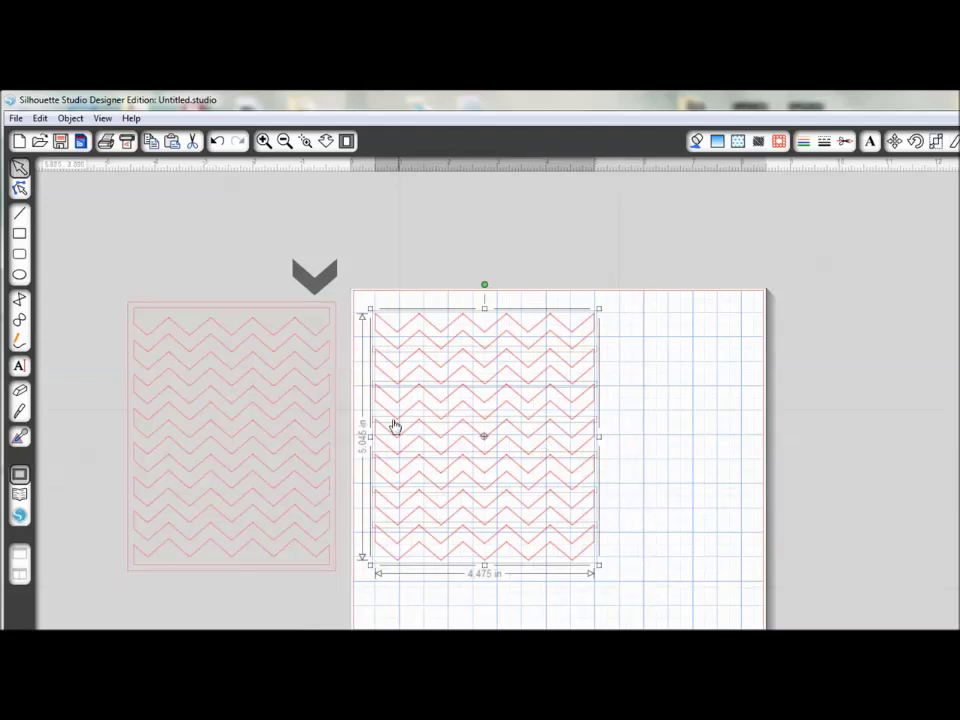
{"action": "left_click", "coordinate": [70, 118]}
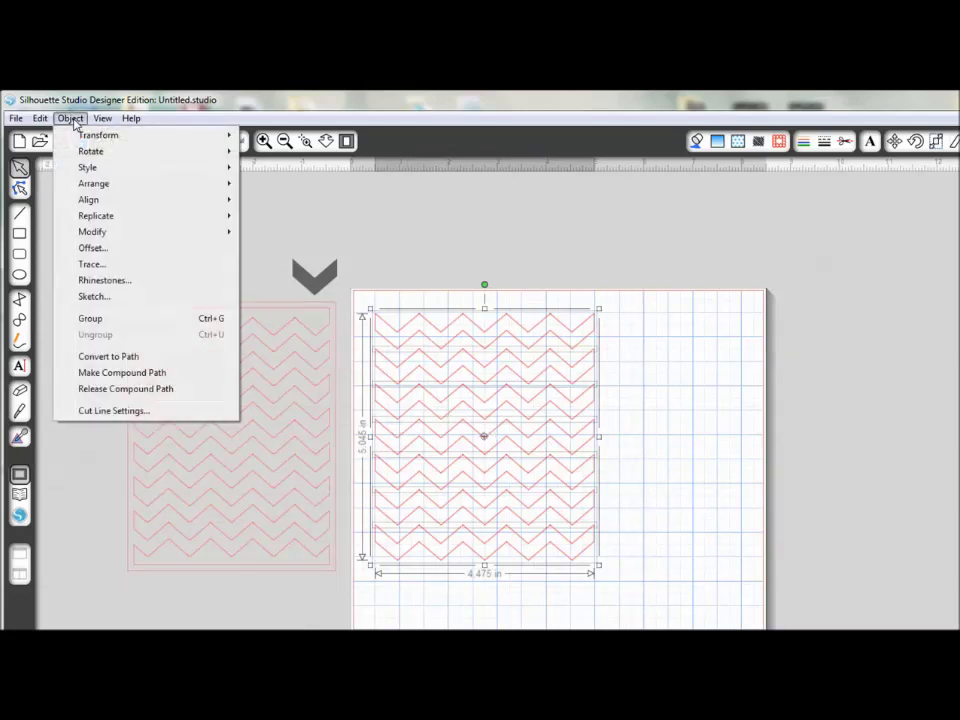
{"action": "left_click", "coordinate": [85, 317]}
{"action": "left_click", "coordinate": [702, 417]}
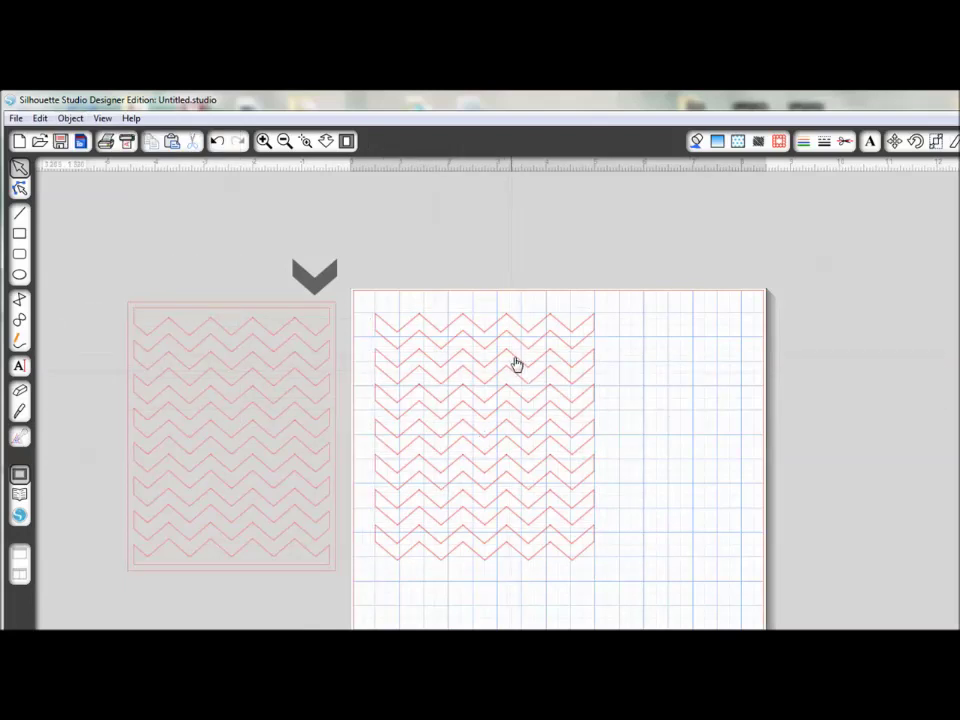
{"action": "mouse_move", "coordinate": [514, 364]}
{"action": "left_mouse_down"}
{"action": "mouse_move", "coordinate": [578, 365]}
{"action": "mouse_move", "coordinate": [502, 214]}
{"action": "left_mouse_up"}
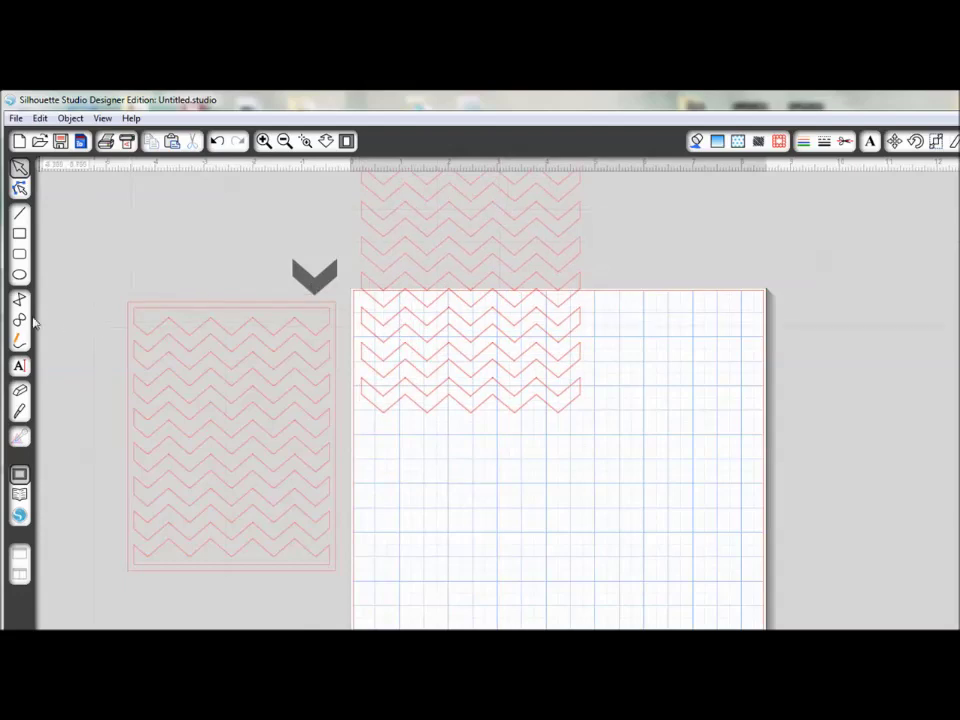
Step: Draw a rectangle on the lower page and size it to 4.000 by 5.250 in
{"action": "left_click", "coordinate": [19, 235]}
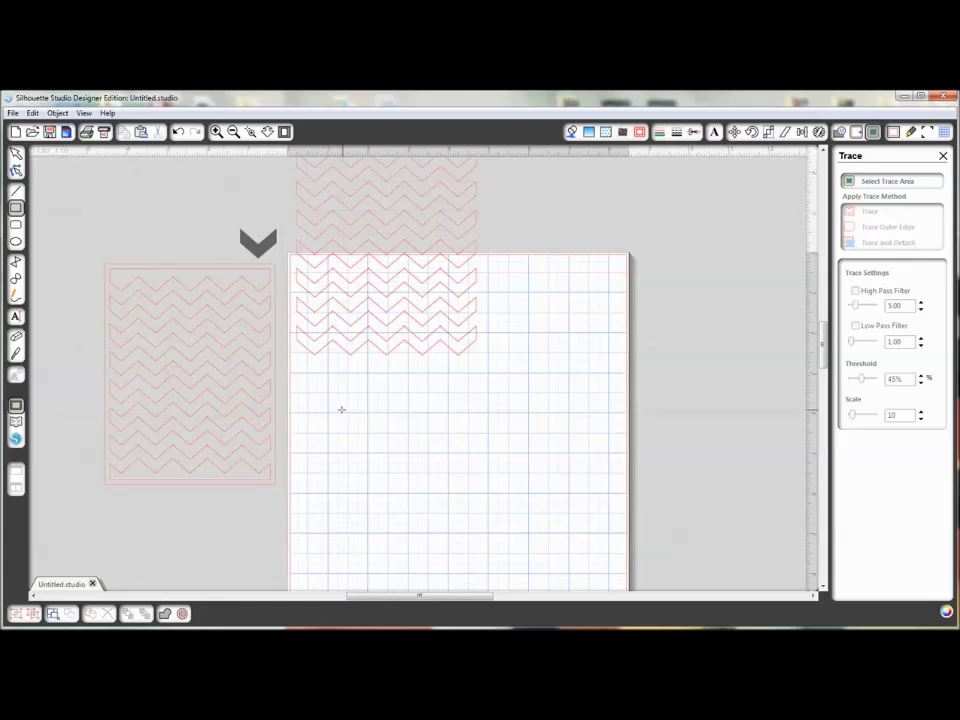
{"action": "left_click_drag", "start_coordinate": [329, 371], "coordinate": [544, 590]}
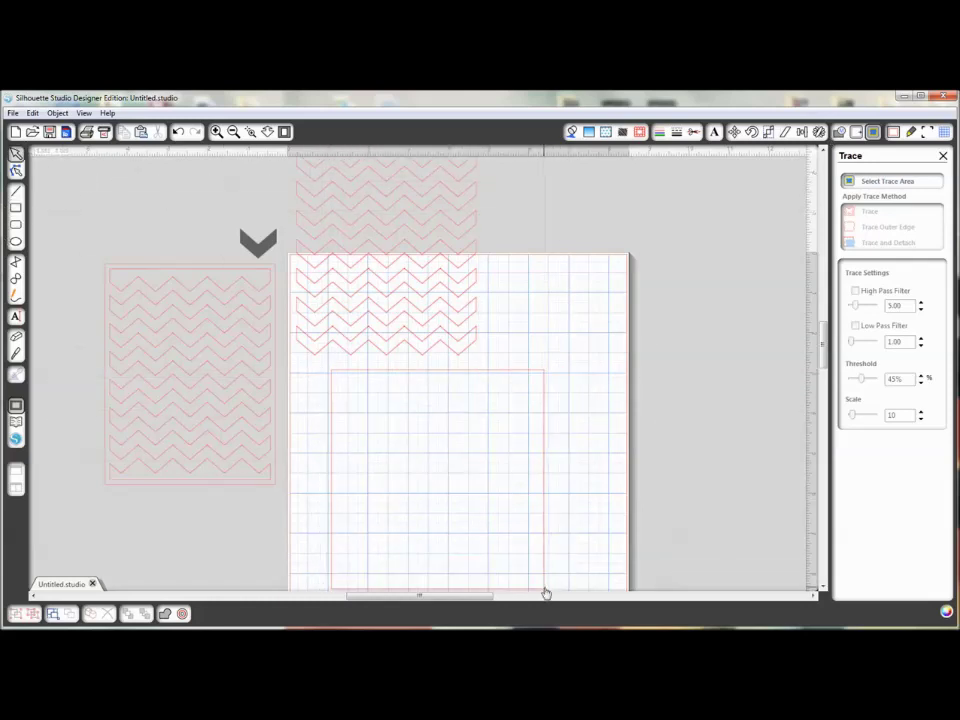
{"action": "left_click", "coordinate": [768, 132]}
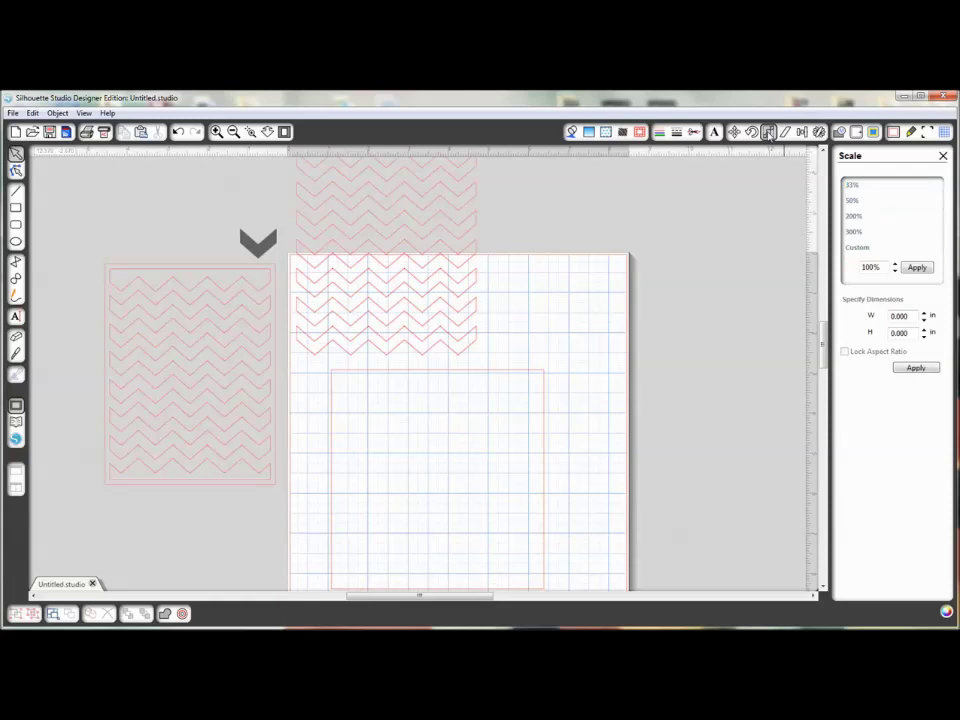
{"action": "left_click", "coordinate": [491, 376]}
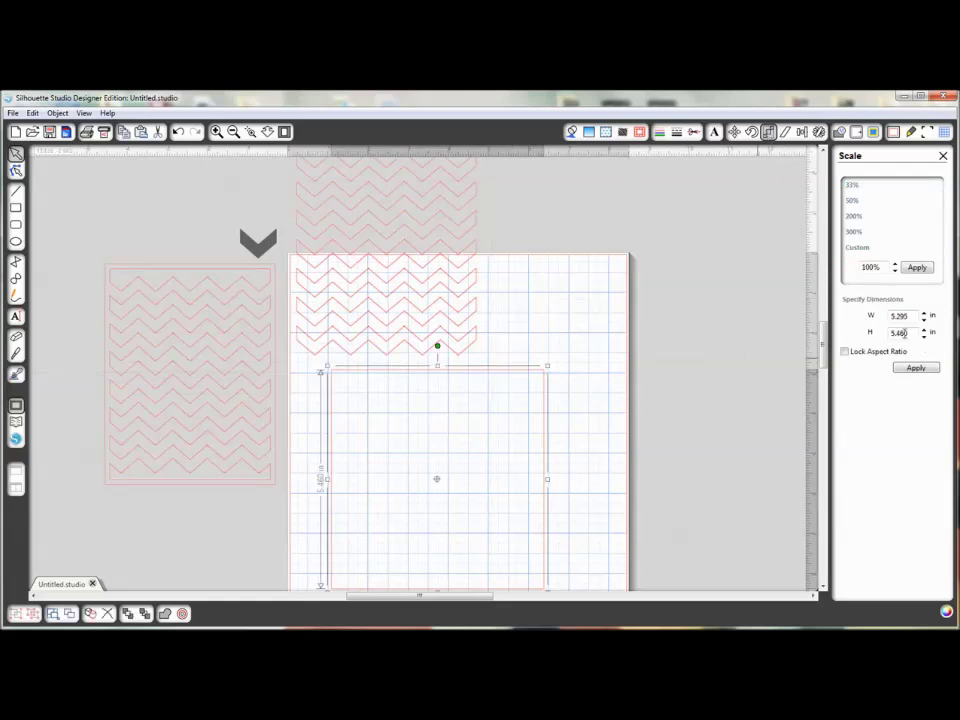
{"action": "left_click_drag", "start_coordinate": [913, 318], "coordinate": [880, 315]}
{"action": "type", "text": "4.000"}
{"action": "key", "text": "Tab"}
{"action": "type", "text": "5."}
{"action": "left_click", "coordinate": [913, 369]}
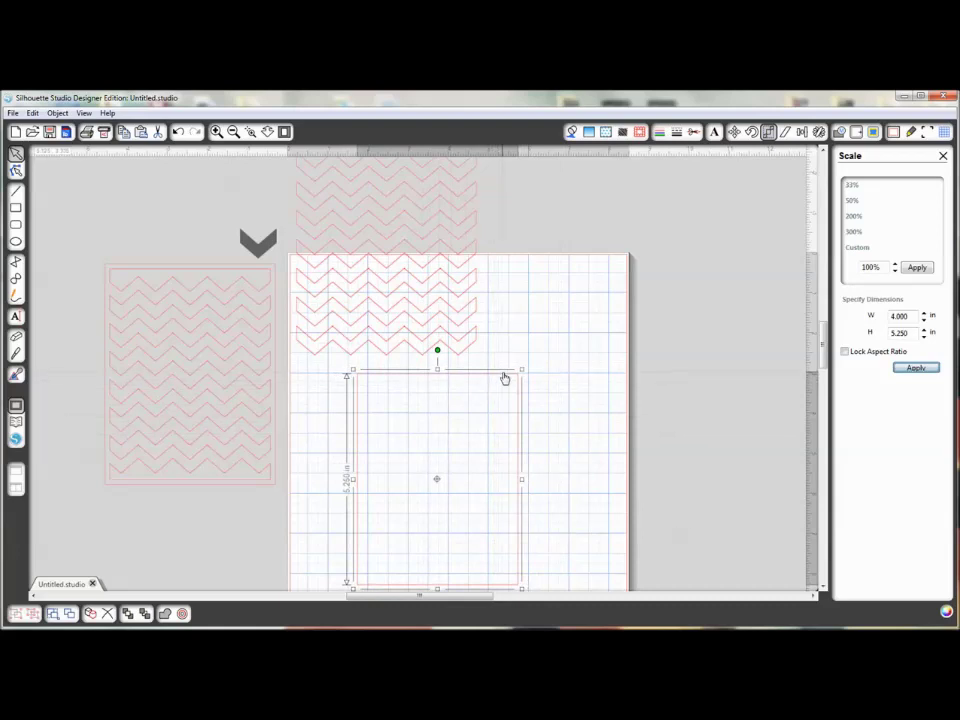
Step: Bring the chevron block onto the mat, place the rectangle over it, and select both
{"action": "left_click_drag", "start_coordinate": [505, 378], "coordinate": [684, 336]}
{"action": "left_click_drag", "start_coordinate": [422, 281], "coordinate": [469, 454]}
{"action": "mouse_move", "coordinate": [602, 336]}
{"action": "left_mouse_down"}
{"action": "mouse_move", "coordinate": [435, 318]}
{"action": "mouse_move", "coordinate": [465, 328]}
{"action": "left_mouse_up"}
{"action": "mouse_move", "coordinate": [325, 305]}
{"action": "left_mouse_down"}
{"action": "mouse_move", "coordinate": [565, 508]}
{"action": "mouse_move", "coordinate": [578, 566]}
{"action": "left_mouse_up"}
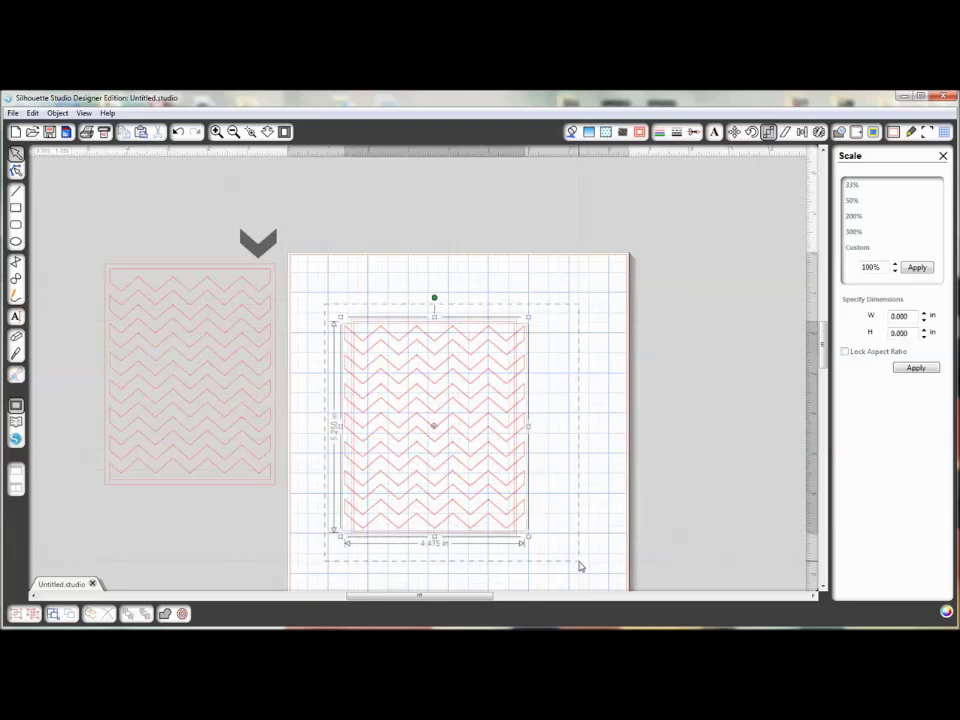
Step: Align the rectangle and chevron block Center-Middle, then select the chevron design
{"action": "left_click", "coordinate": [57, 113]}
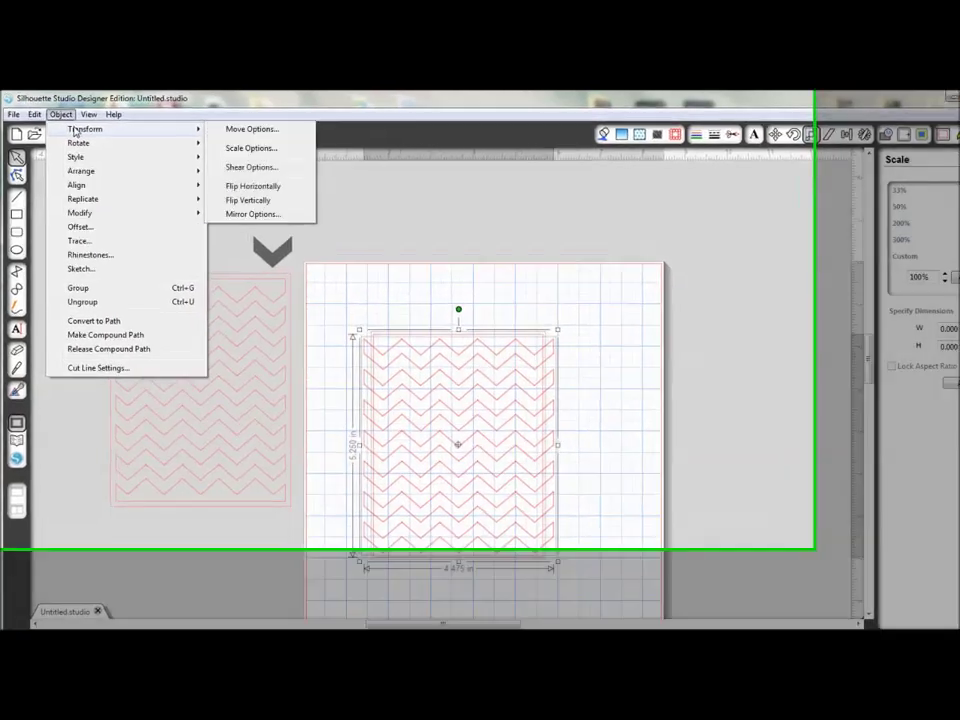
{"action": "mouse_move", "coordinate": [91, 202]}
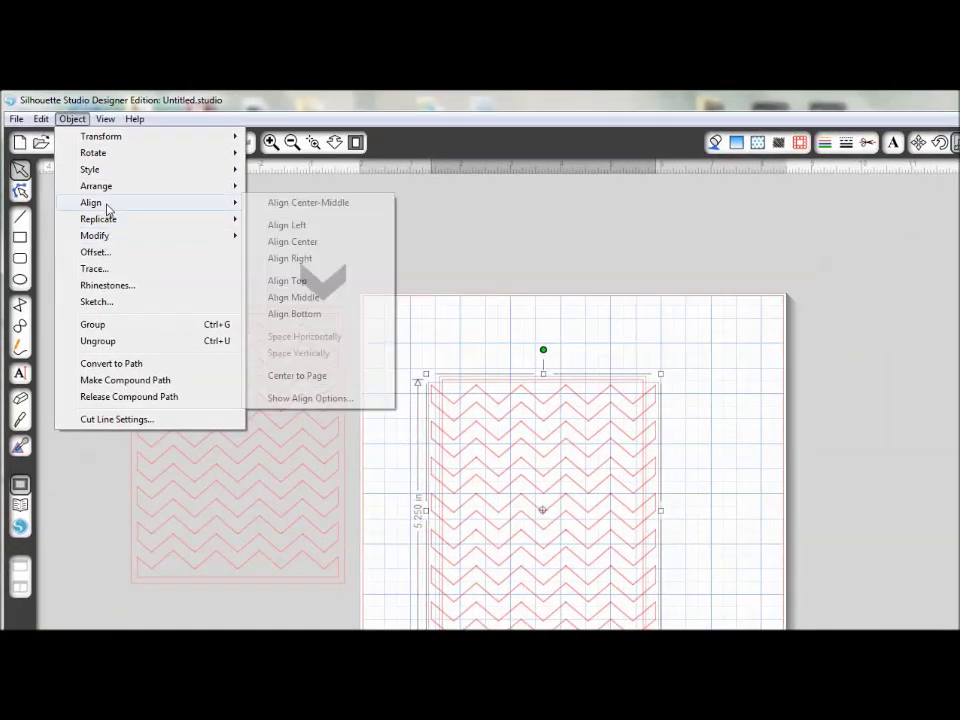
{"action": "left_click", "coordinate": [295, 204]}
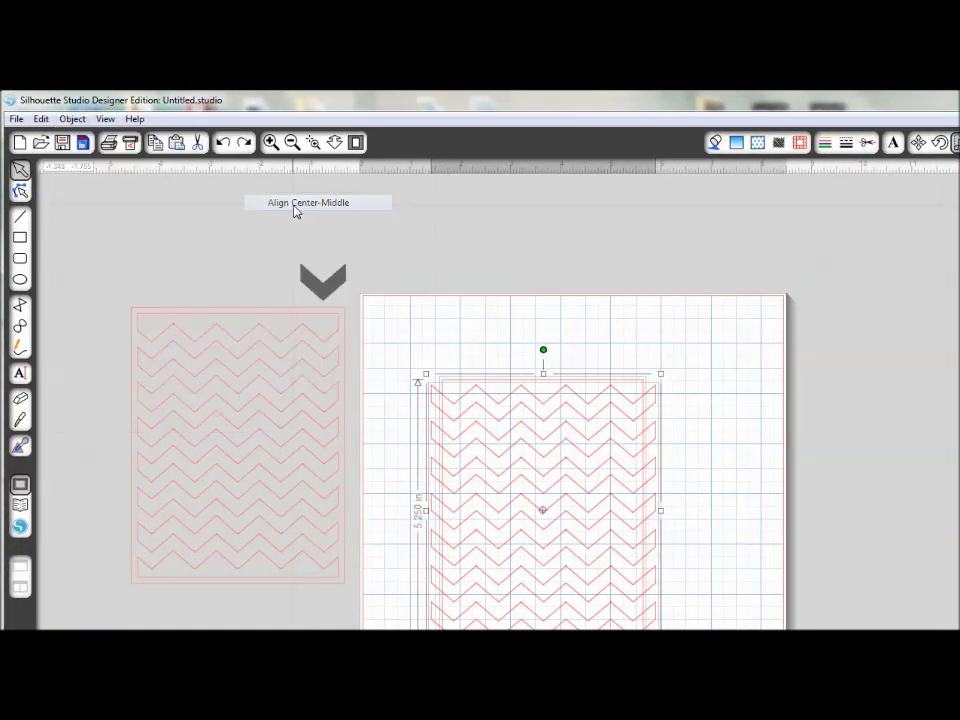
{"action": "left_click", "coordinate": [757, 429]}
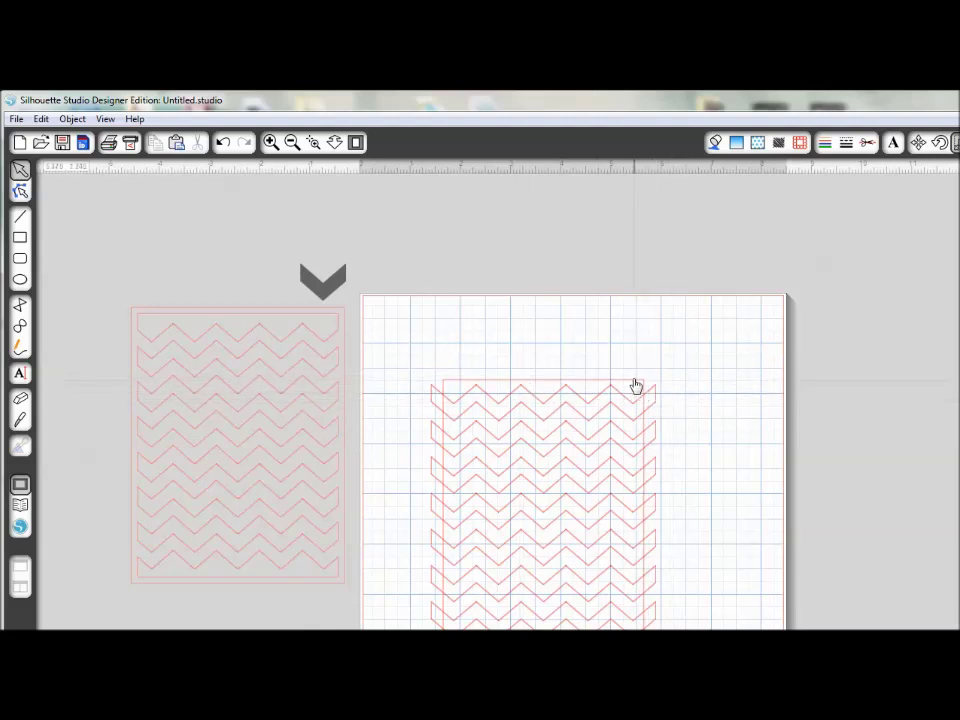
{"action": "left_click", "coordinate": [653, 411]}
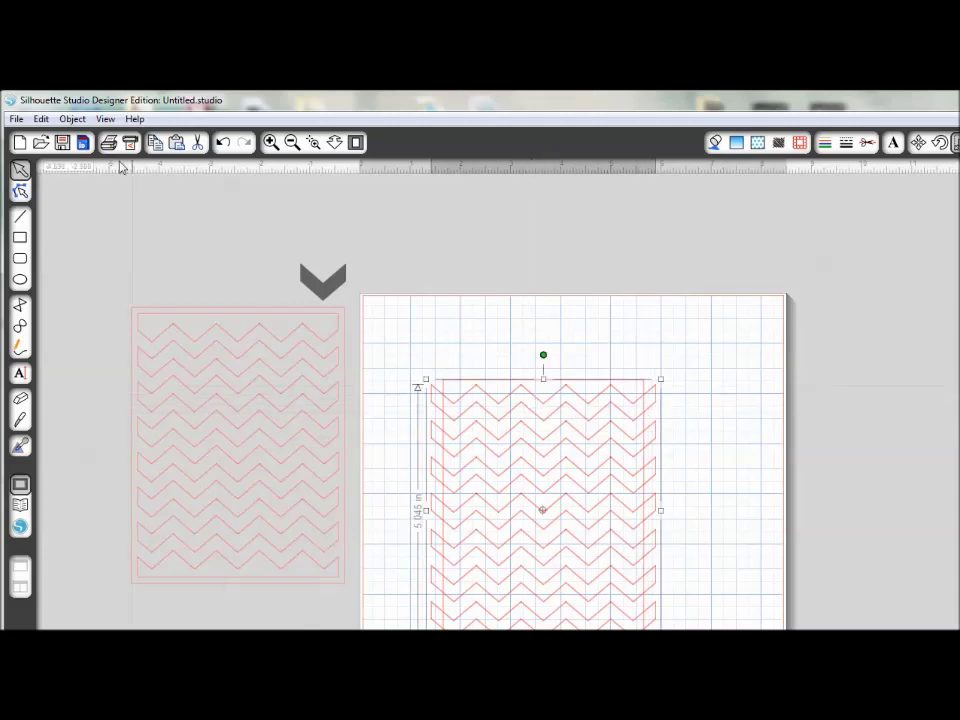
Step: Ungroup the chevron design and Intersect it with the rectangle to trim the overhang
{"action": "left_click", "coordinate": [74, 119]}
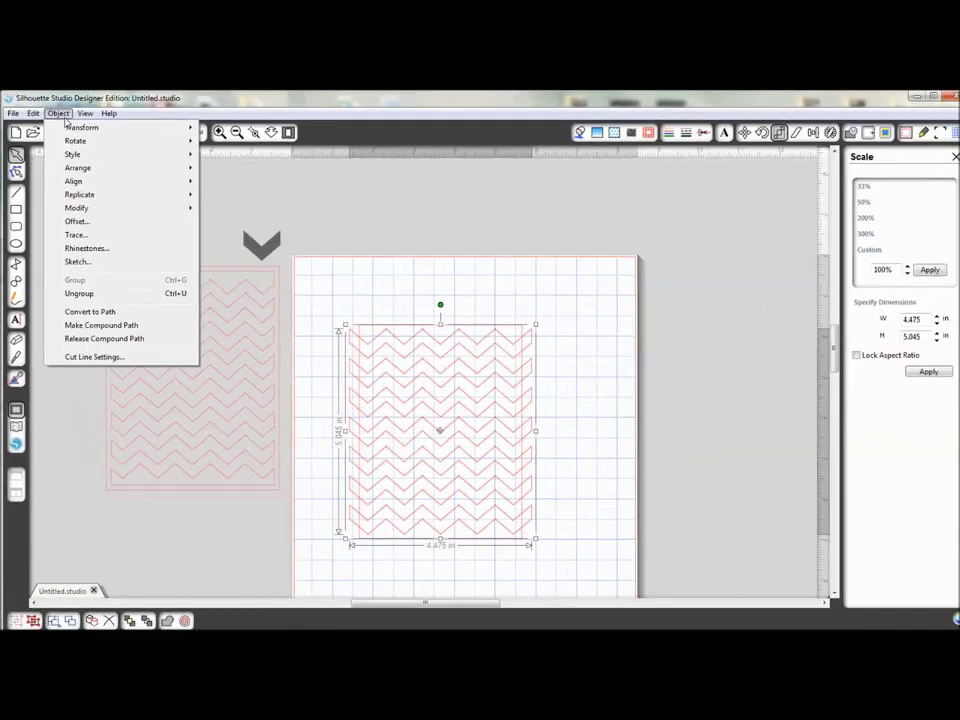
{"action": "left_click", "coordinate": [86, 294]}
{"action": "left_click", "coordinate": [594, 345]}
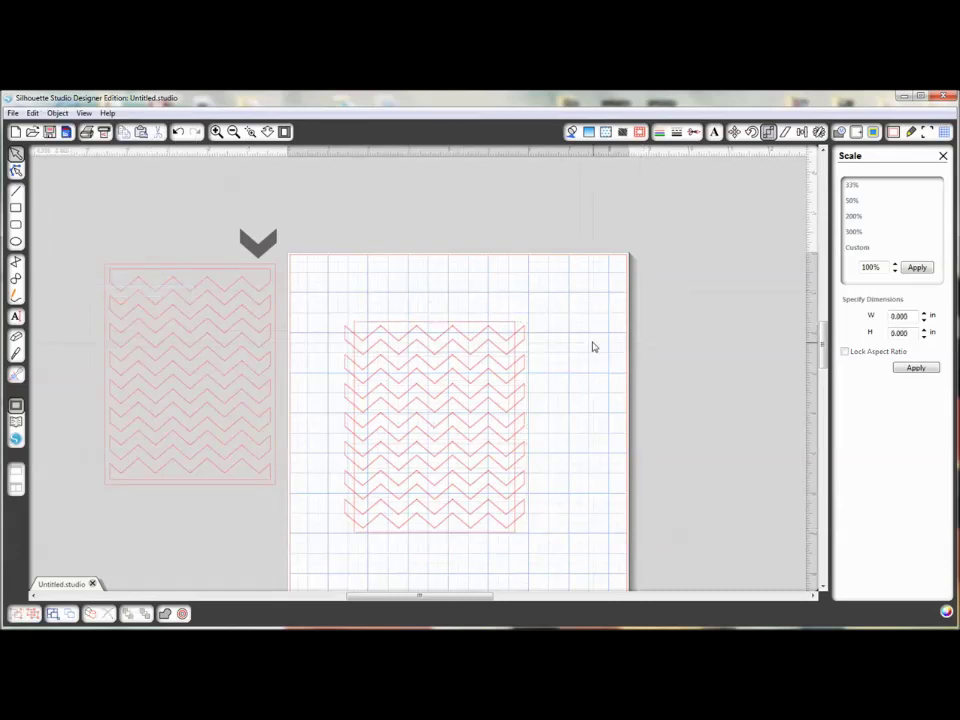
{"action": "left_click_drag", "start_coordinate": [351, 317], "coordinate": [566, 514]}
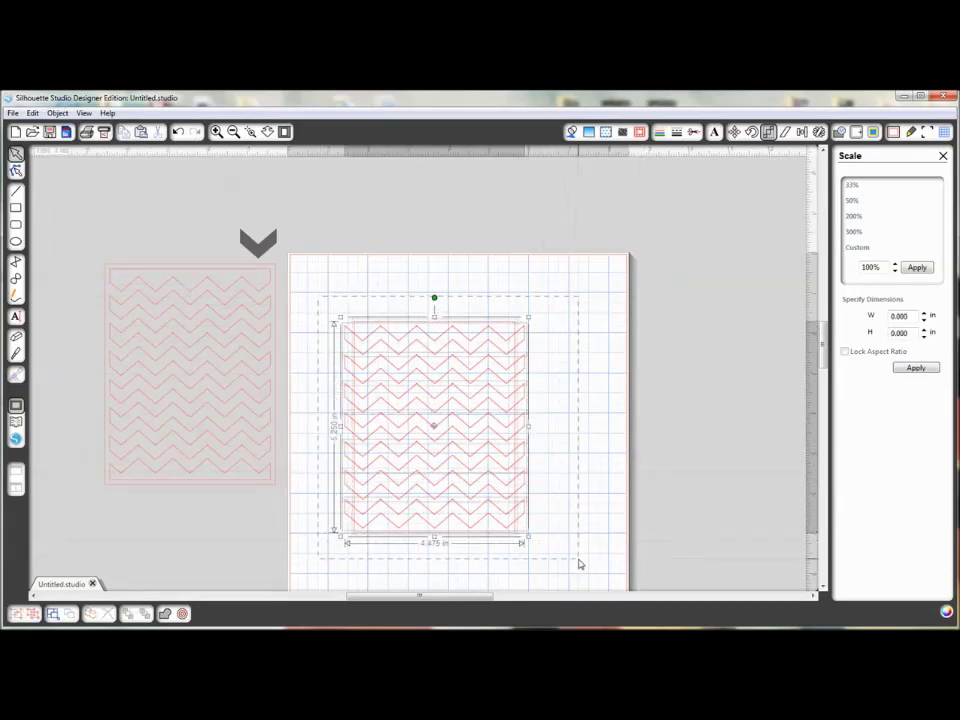
{"action": "left_click", "coordinate": [57, 113]}
{"action": "mouse_move", "coordinate": [76, 206]}
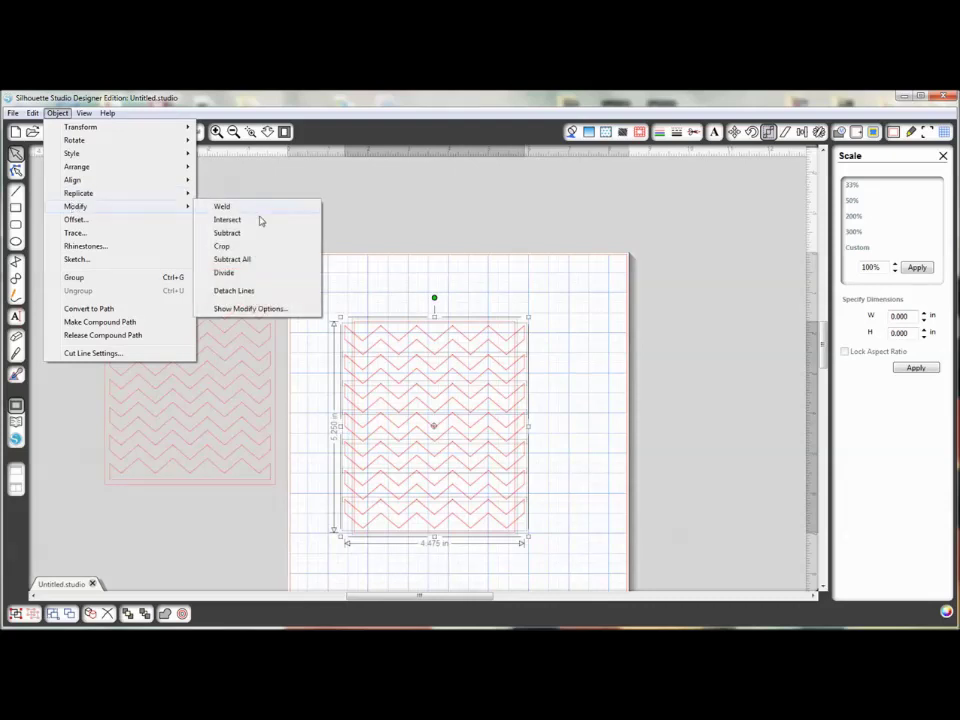
{"action": "left_click", "coordinate": [242, 234]}
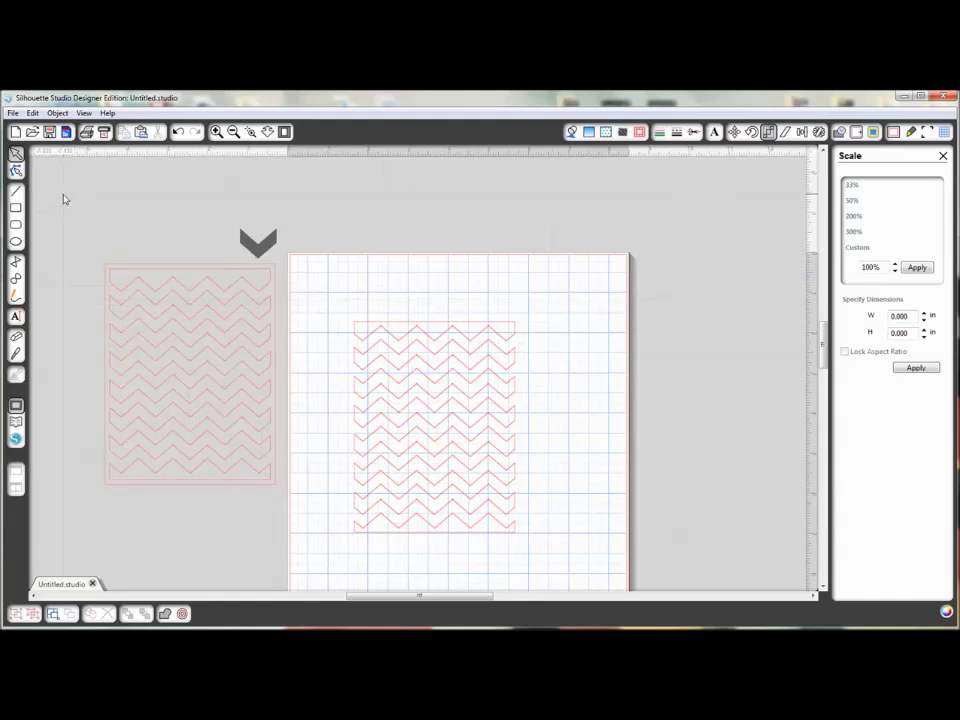
Step: Select all the trimmed chevron pieces and group them into one object
{"action": "left_click", "coordinate": [16, 210]}
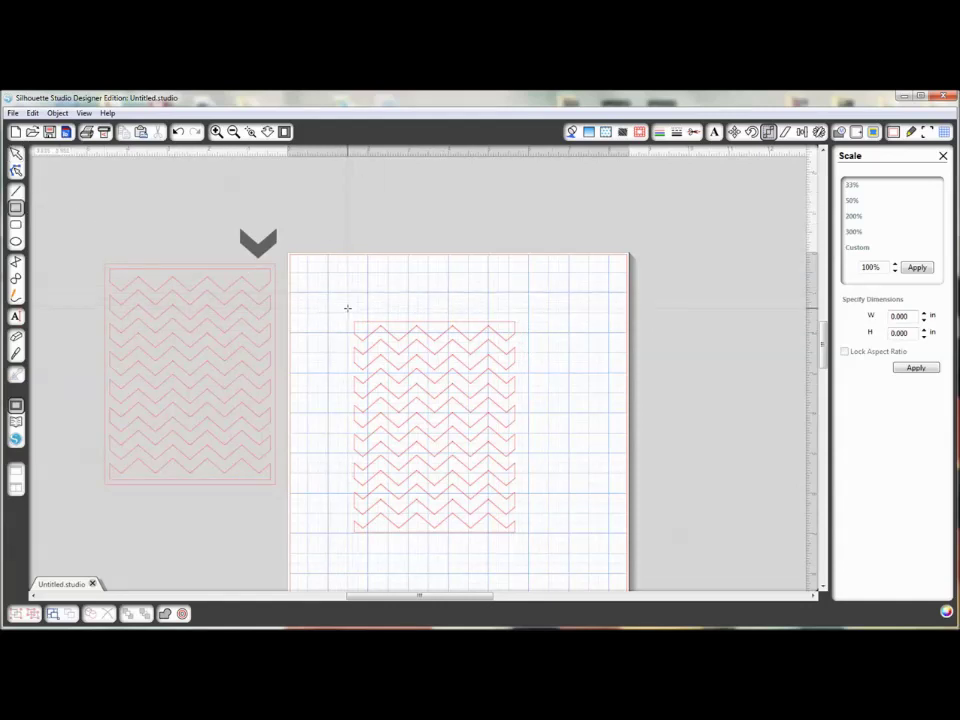
{"action": "left_click", "coordinate": [16, 153]}
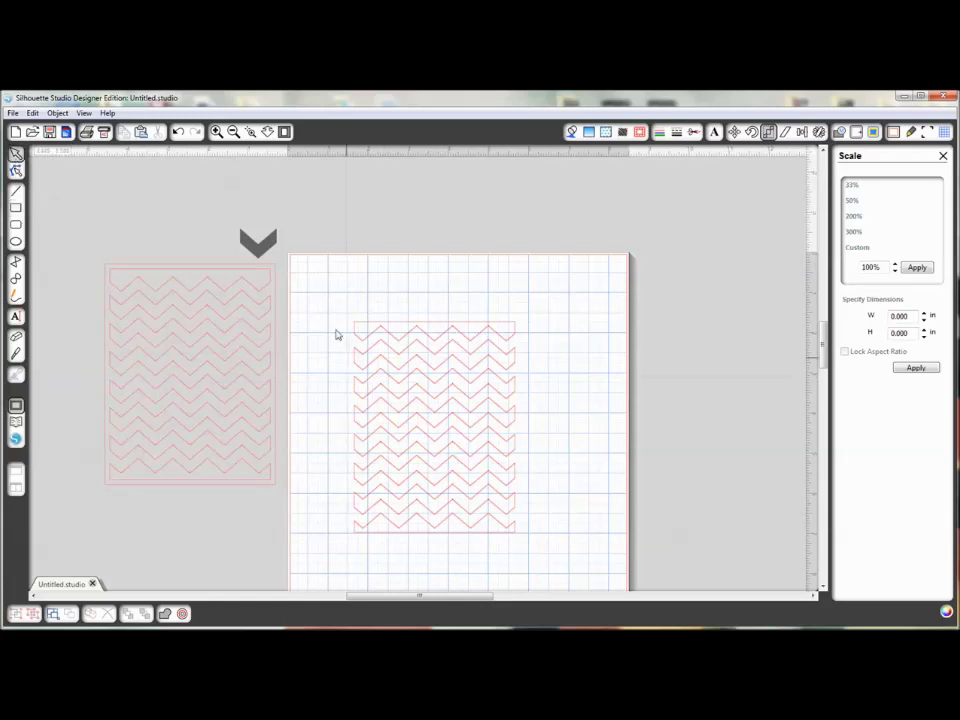
{"action": "left_click_drag", "start_coordinate": [338, 306], "coordinate": [560, 563]}
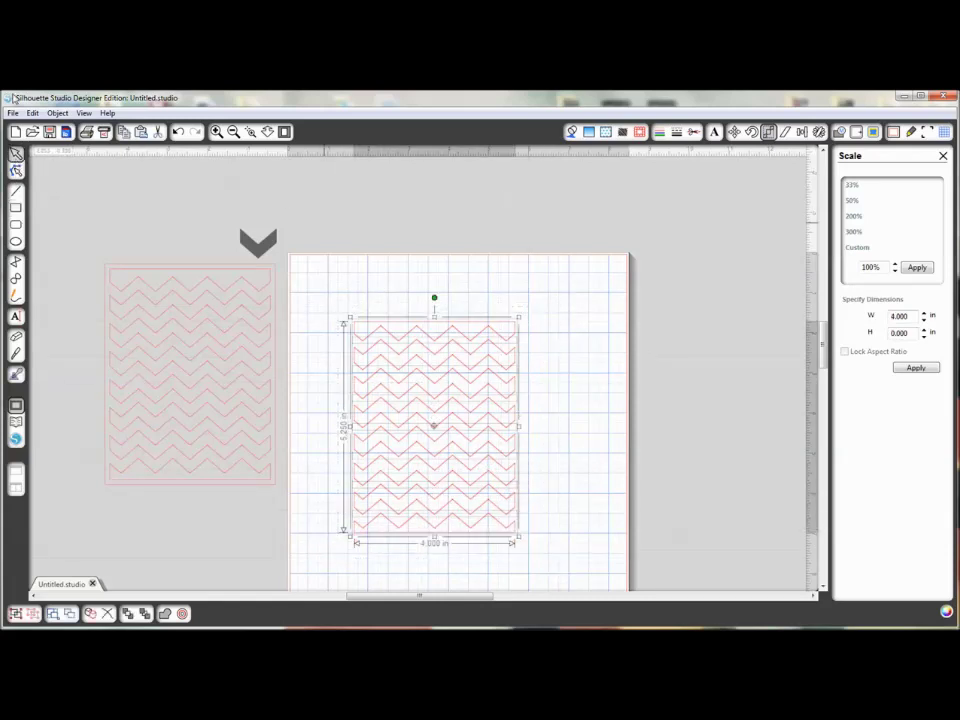
{"action": "left_click", "coordinate": [57, 113]}
{"action": "left_click", "coordinate": [73, 277]}
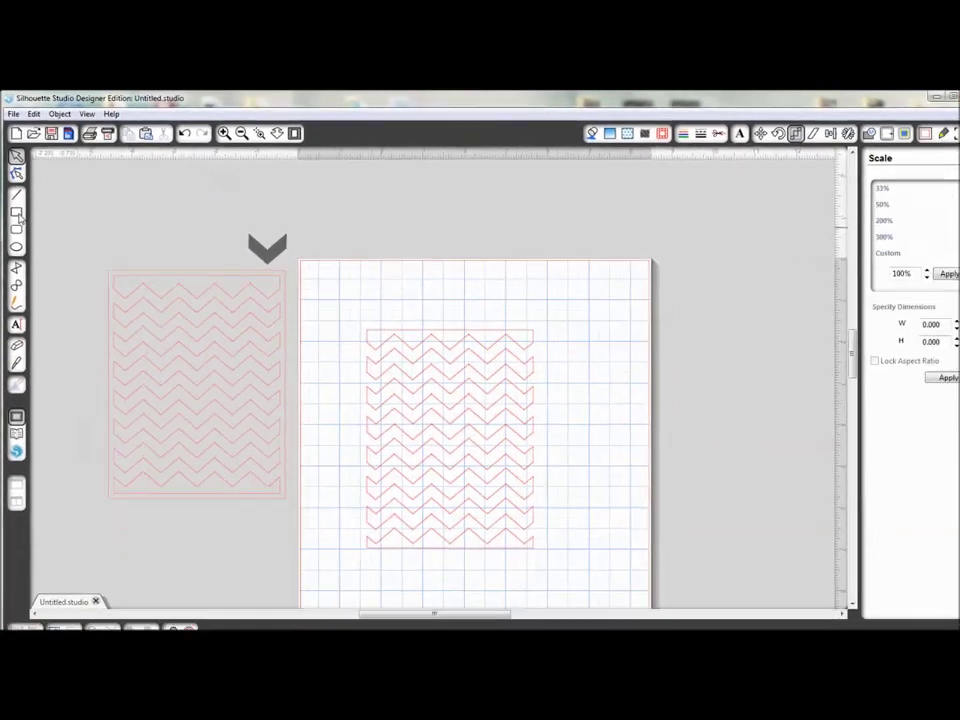
Step: Draw a larger rectangle around the chevron field and enter new width and height values
{"action": "left_click_drag", "start_coordinate": [341, 306], "coordinate": [560, 563]}
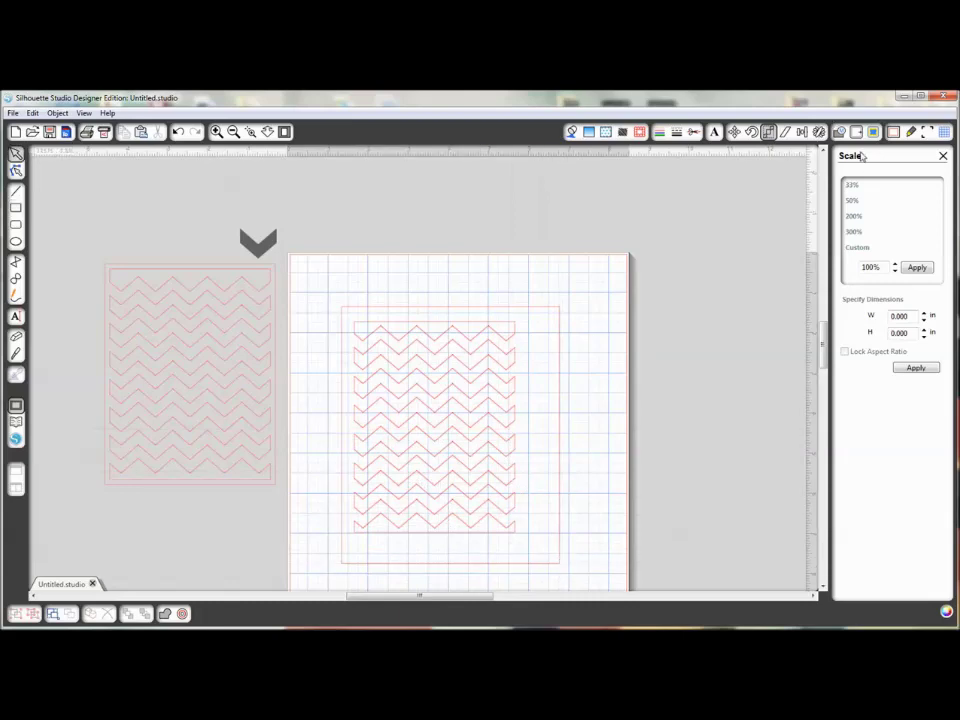
{"action": "left_click_drag", "start_coordinate": [912, 318], "coordinate": [846, 318]}
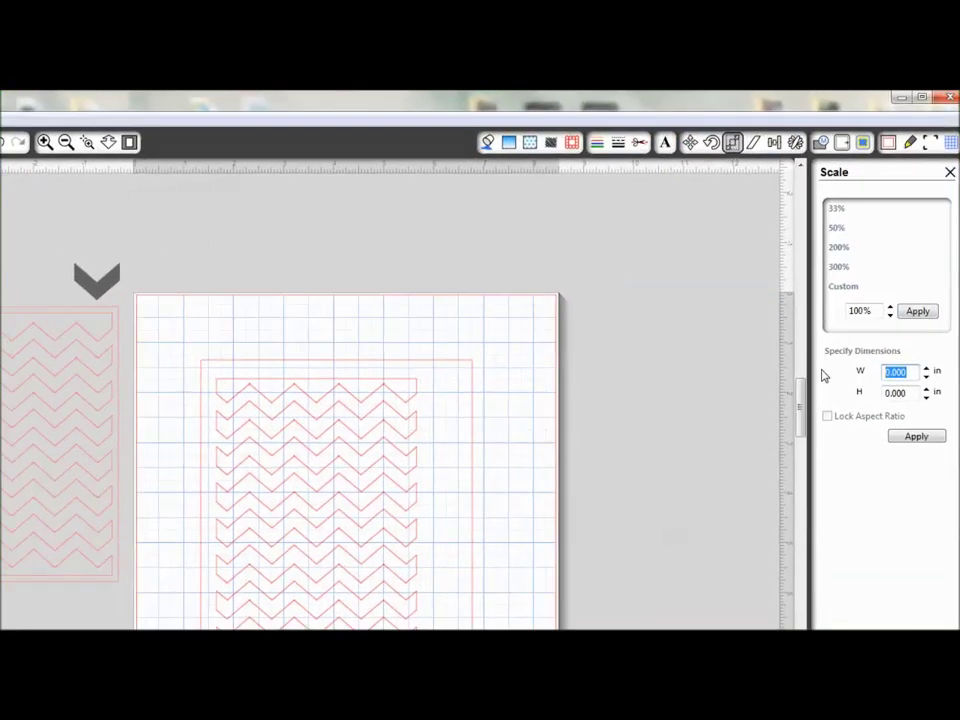
{"action": "type", "text": "4.250"}
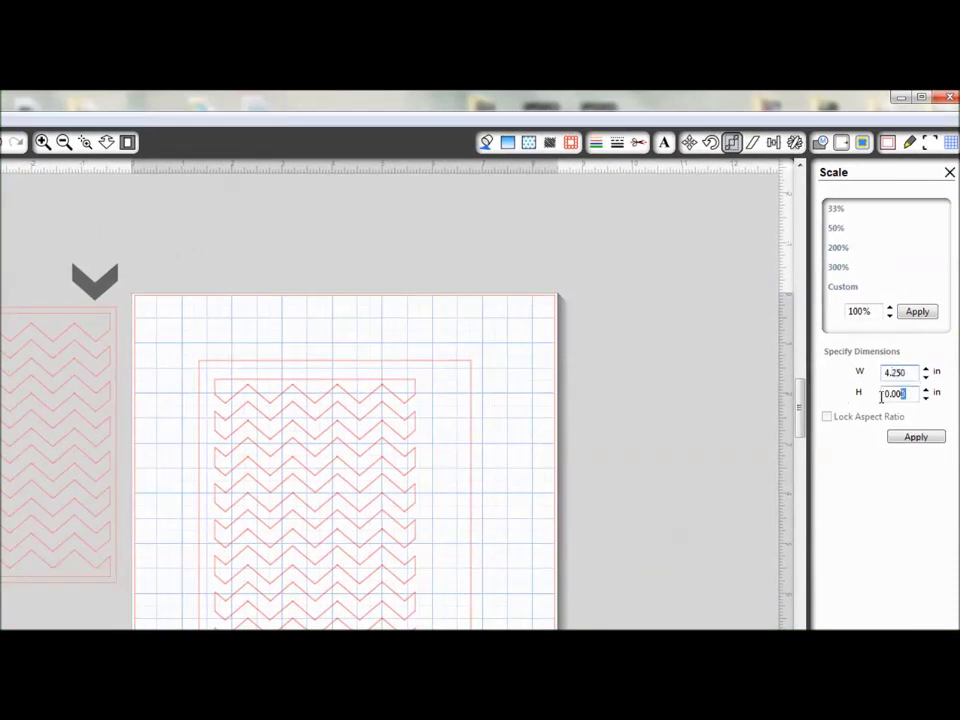
{"action": "left_click_drag", "start_coordinate": [910, 394], "coordinate": [870, 395]}
{"action": "type", "text": "5.5"}
{"action": "left_click", "coordinate": [913, 439]}
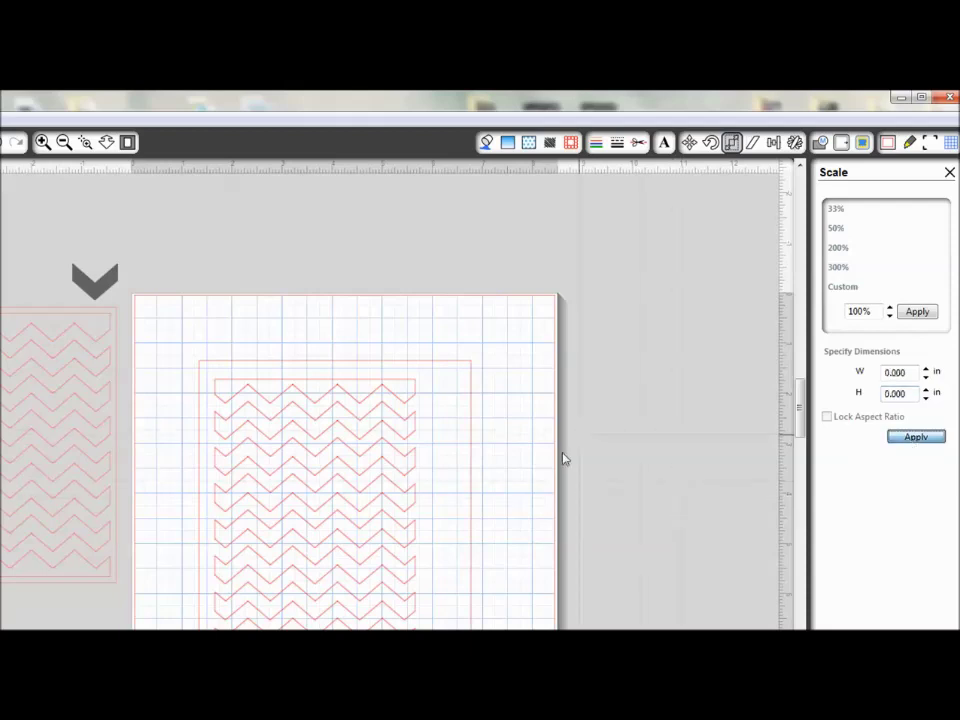
Step: Resize the outer rectangle to exactly 4.25 × 5.5 in
{"action": "left_click", "coordinate": [456, 371]}
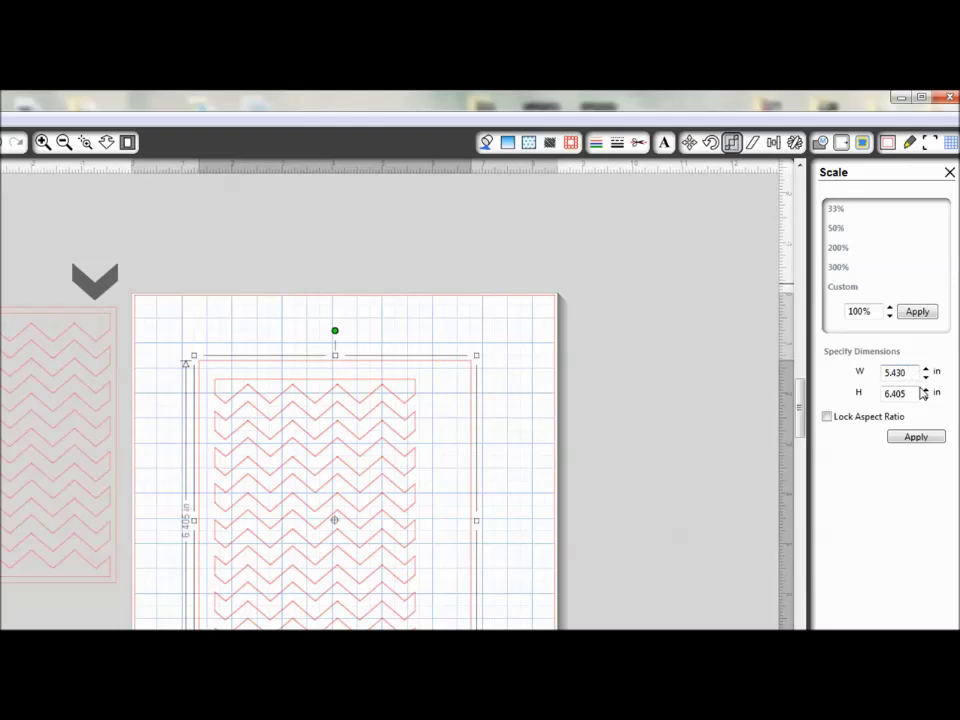
{"action": "left_click_drag", "start_coordinate": [915, 372], "coordinate": [849, 378]}
{"action": "type", "text": "4"}
{"action": "left_click_drag", "start_coordinate": [915, 398], "coordinate": [874, 396]}
{"action": "type", "text": "5"}
{"action": "left_click", "coordinate": [916, 437]}
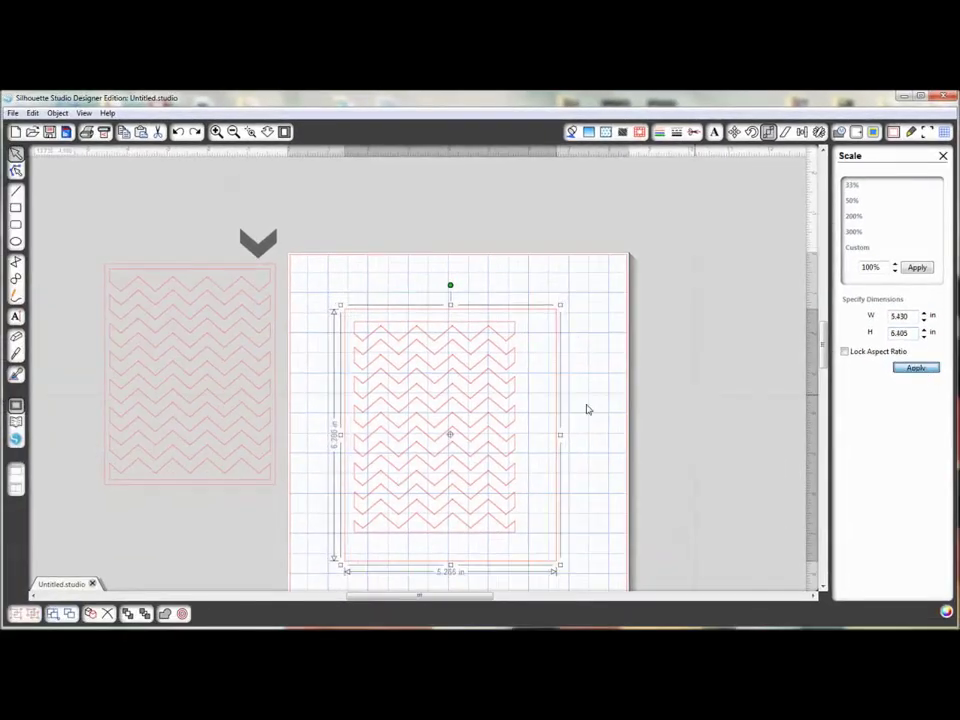
{"action": "left_click", "coordinate": [610, 418]}
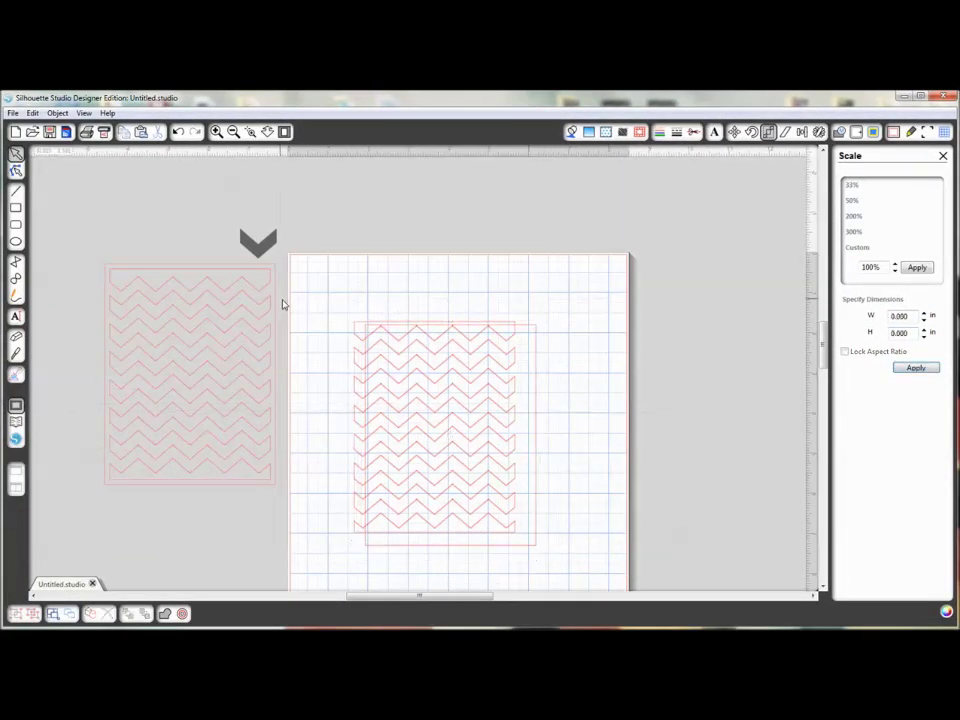
Step: Align the chevron field and outer frame center-middle on each other
{"action": "left_click_drag", "start_coordinate": [332, 306], "coordinate": [570, 561]}
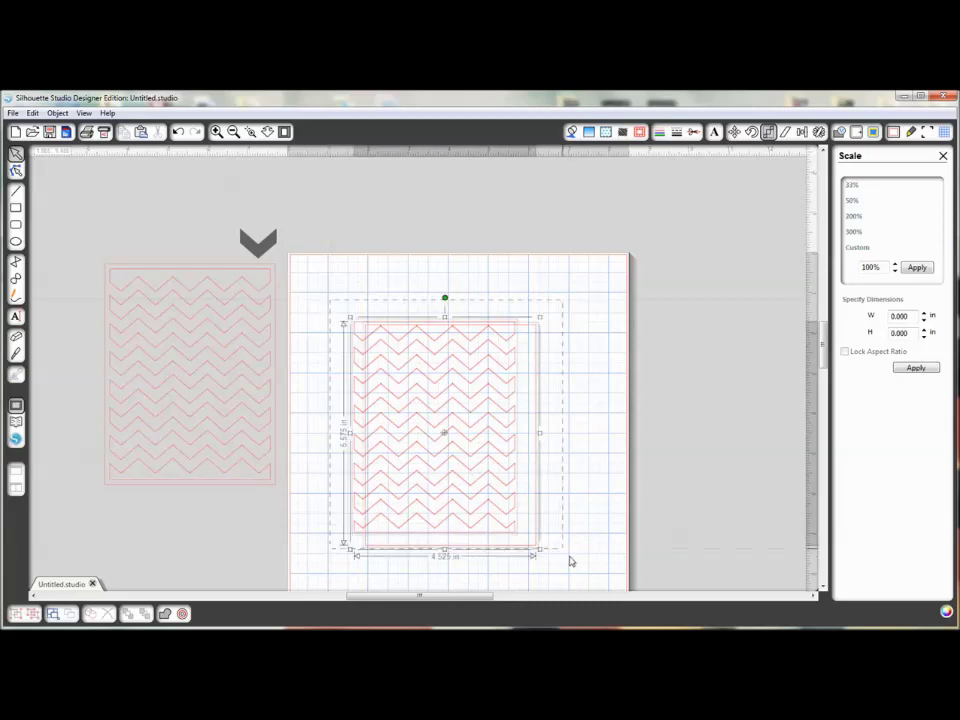
{"action": "left_click", "coordinate": [57, 113]}
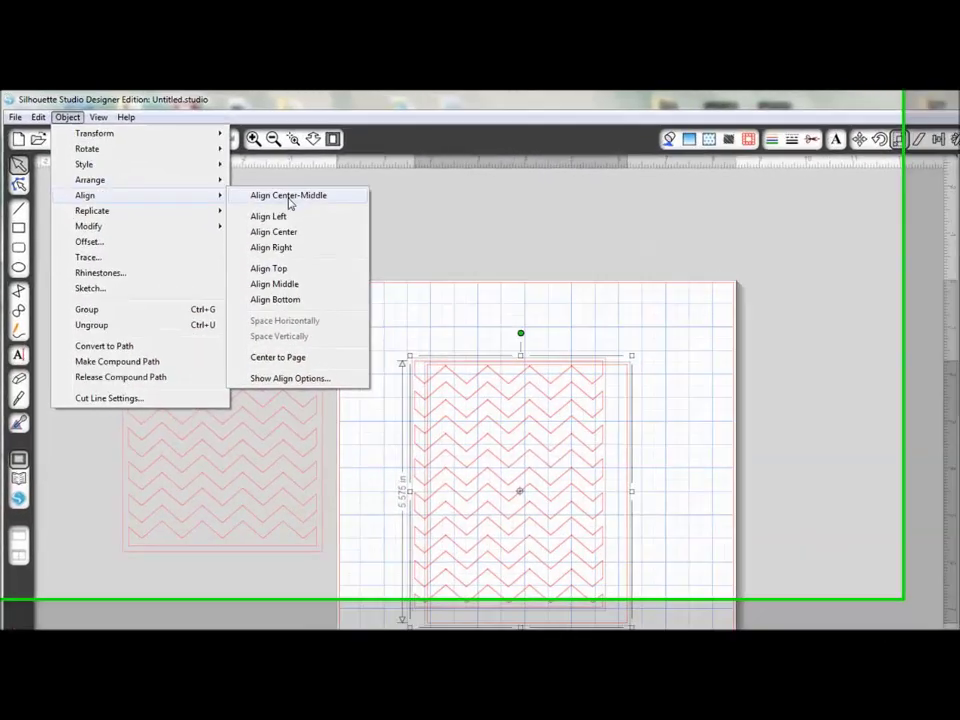
{"action": "mouse_move", "coordinate": [72, 180]}
{"action": "left_click", "coordinate": [300, 204]}
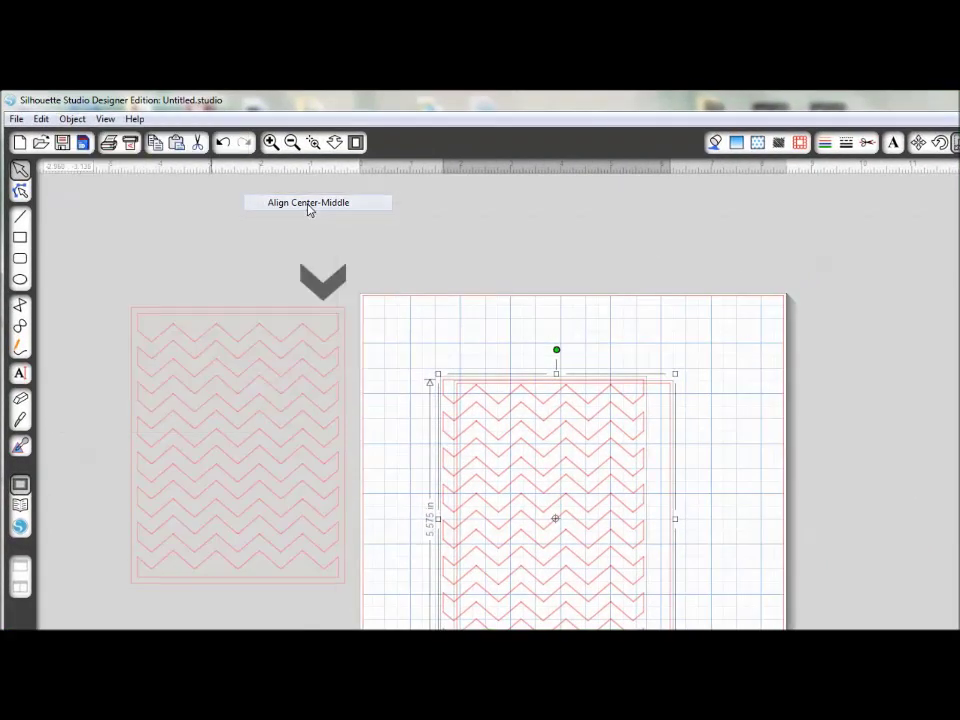
{"action": "left_click", "coordinate": [744, 486]}
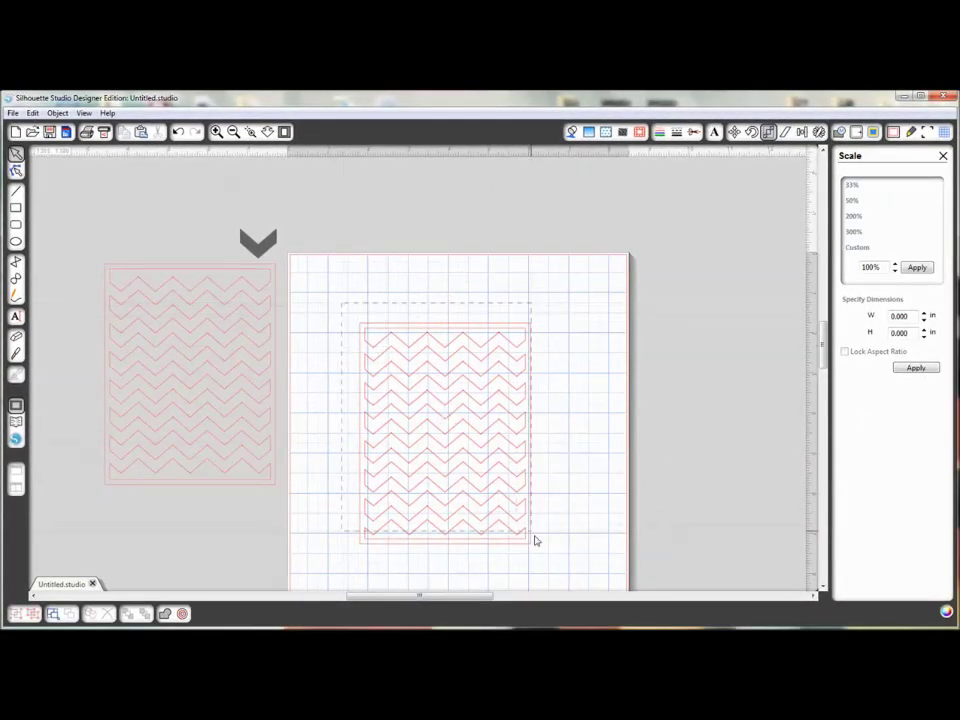
Step: Group the outer frame with the chevron field
{"action": "left_click_drag", "start_coordinate": [342, 308], "coordinate": [560, 560]}
{"action": "left_click", "coordinate": [58, 113]}
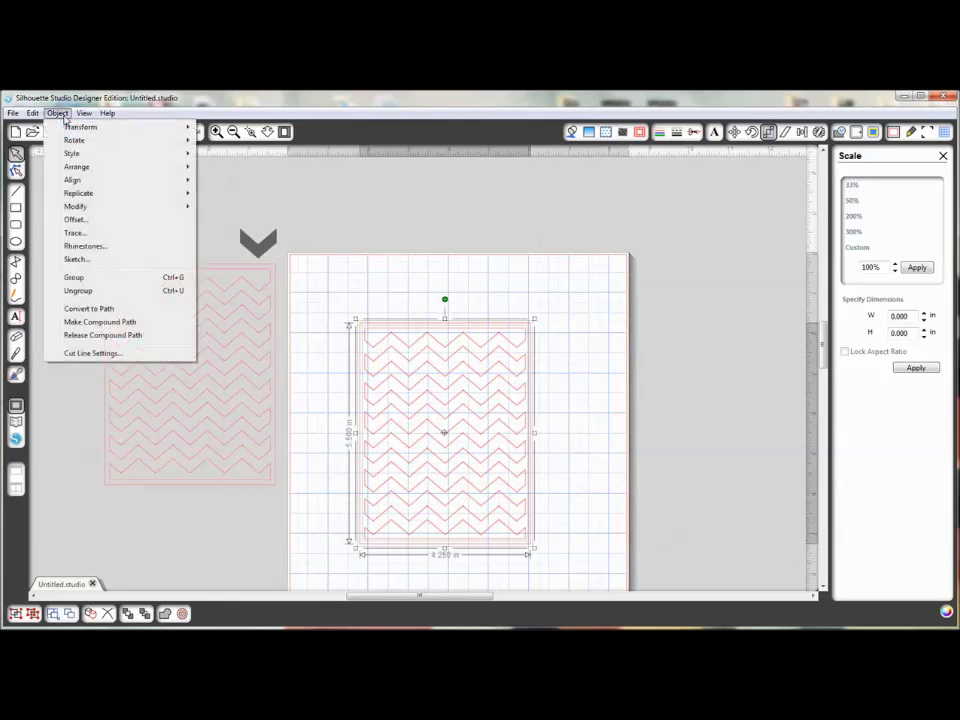
{"action": "left_click", "coordinate": [75, 277]}
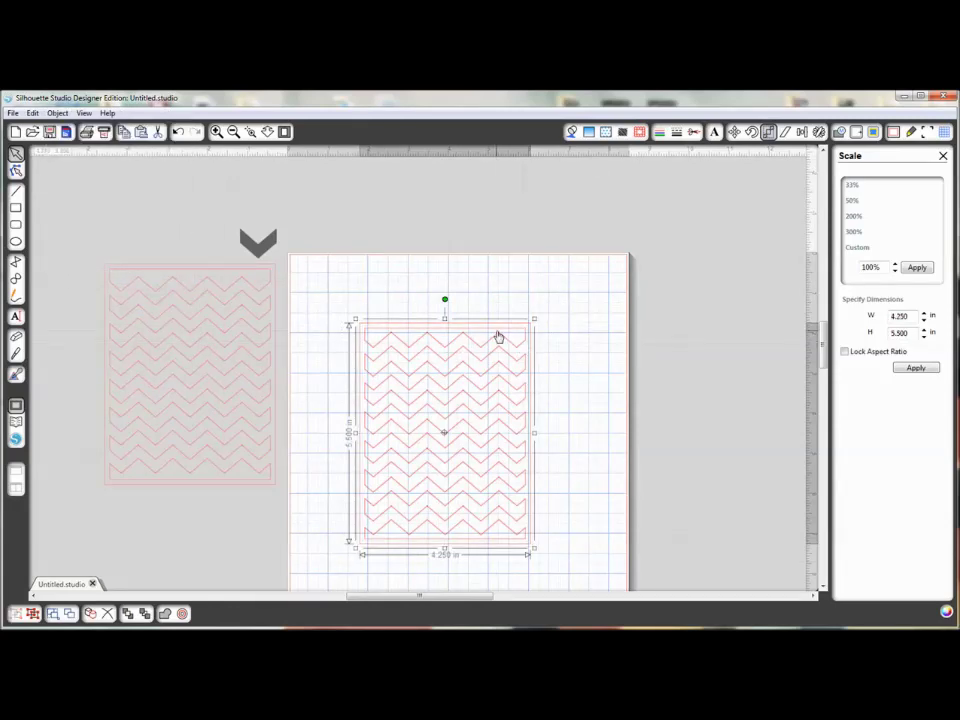
{"action": "left_click", "coordinate": [555, 334]}
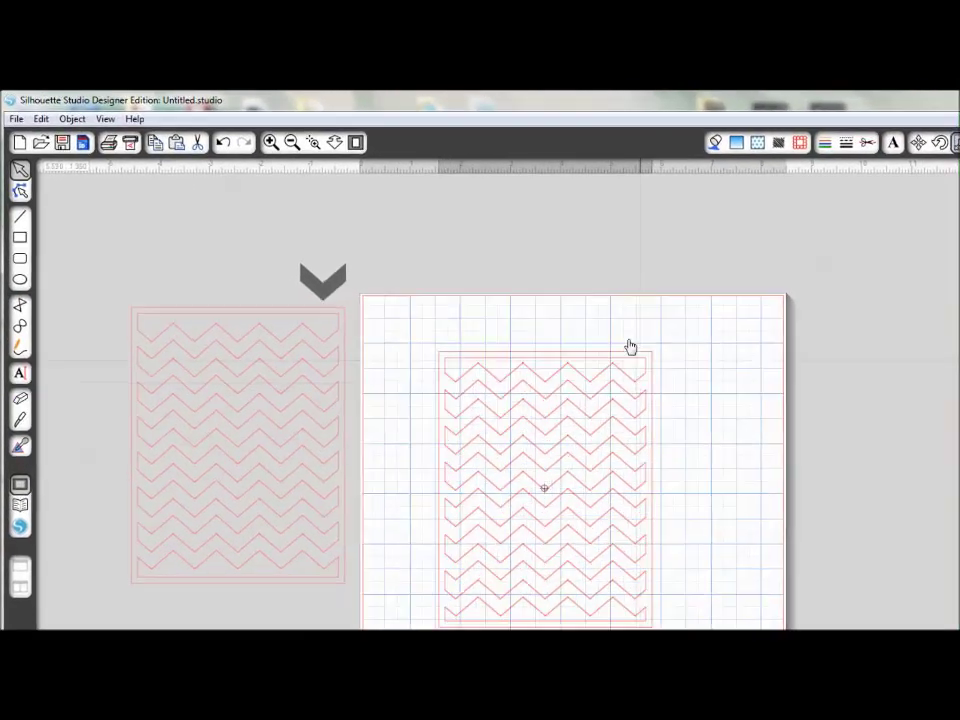
Step: Move the grouped panel up and left toward the mat's top-left corner
{"action": "mouse_move", "coordinate": [630, 346]}
{"action": "left_mouse_down"}
{"action": "mouse_move", "coordinate": [600, 317]}
{"action": "mouse_move", "coordinate": [592, 326]}
{"action": "left_mouse_up"}
{"action": "left_click", "coordinate": [664, 360]}
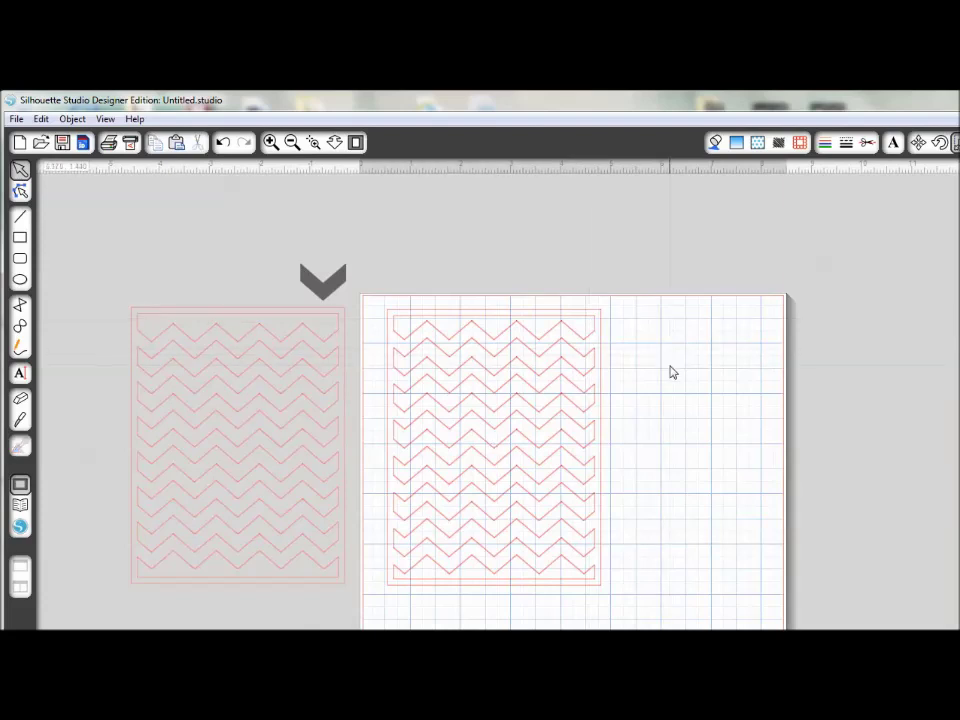
{"action": "mouse_move", "coordinate": [540, 344]}
{"action": "left_mouse_down"}
{"action": "mouse_move", "coordinate": [529, 347]}
{"action": "mouse_move", "coordinate": [537, 342]}
{"action": "left_mouse_up"}
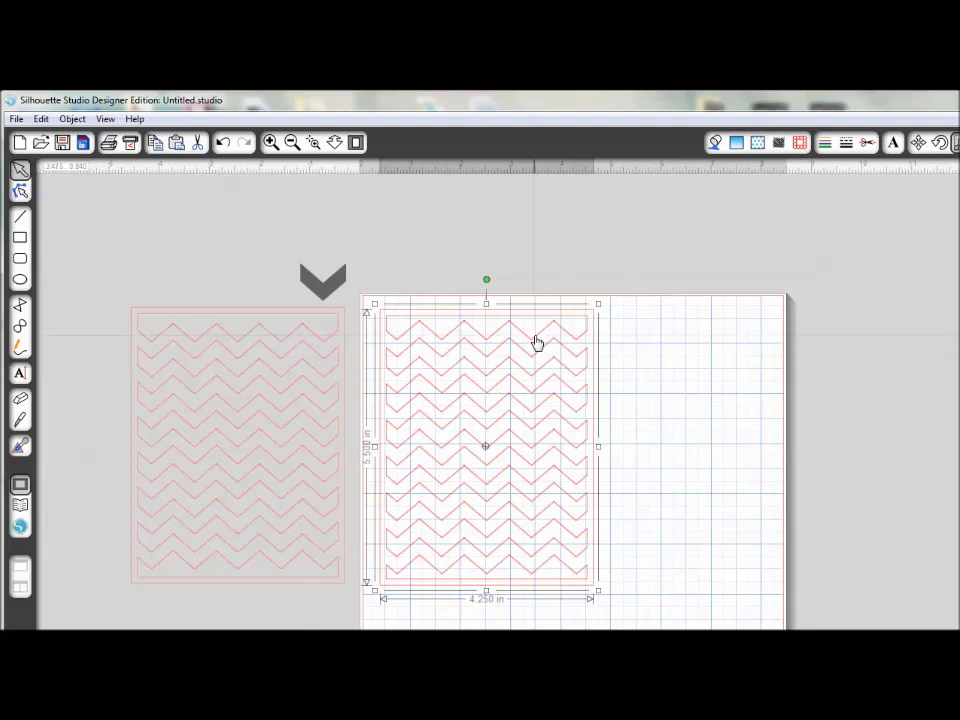